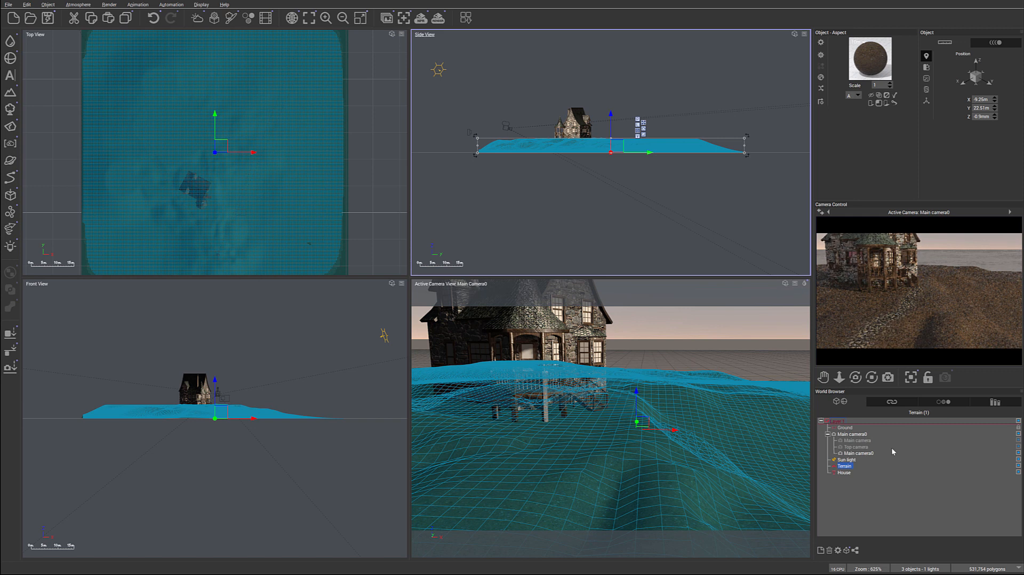
- Activate the first saved Main camera view, render the scene from it, accept the post render options and close the render display
left_click(856, 441)
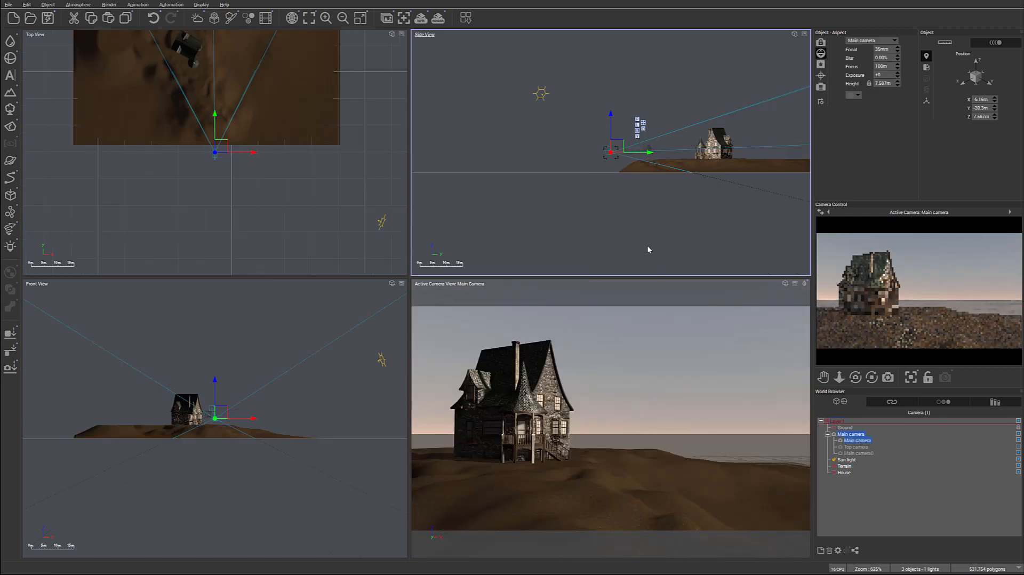
left_click(438, 18)
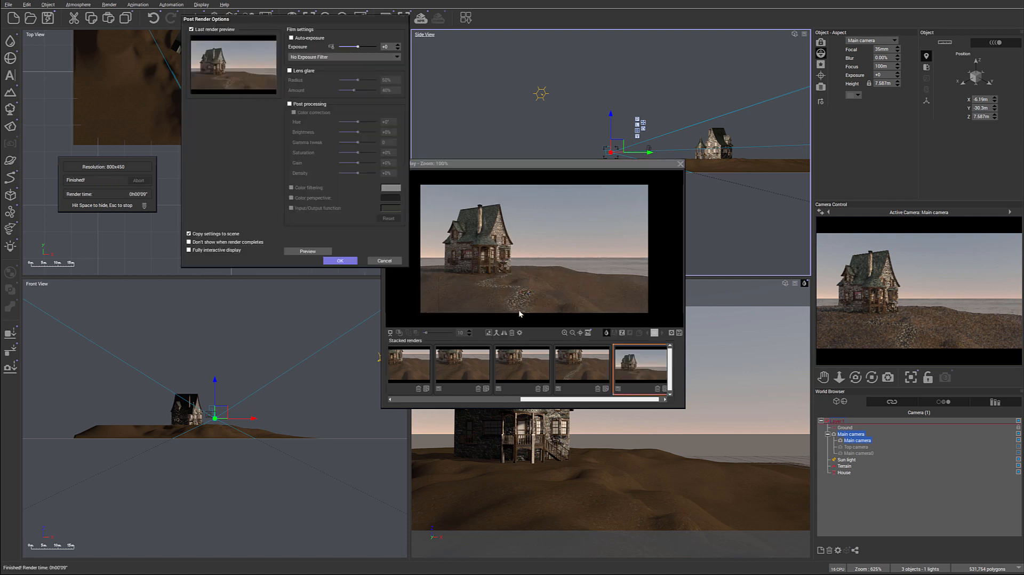
left_click(339, 261)
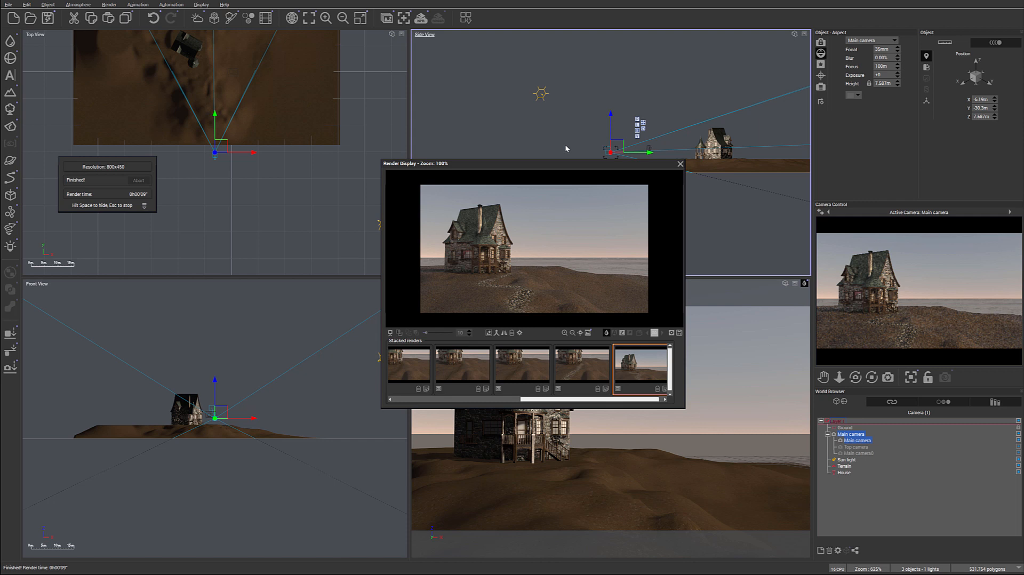
left_click(680, 164)
- Switch to the web browser and open the free Samples page of XfrogPlants in the Xfrog shop
key("alt+Tab")
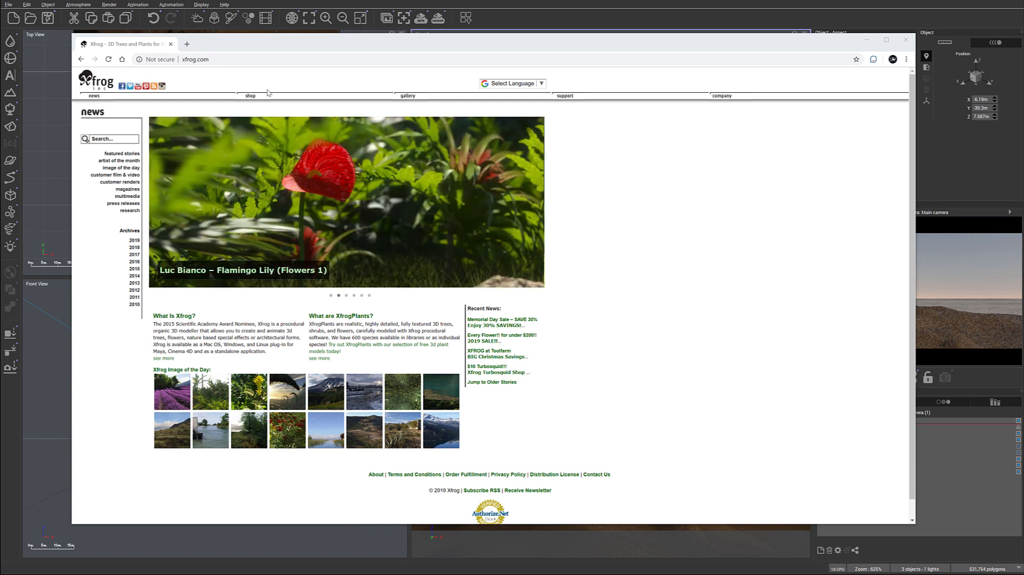
left_click(248, 98)
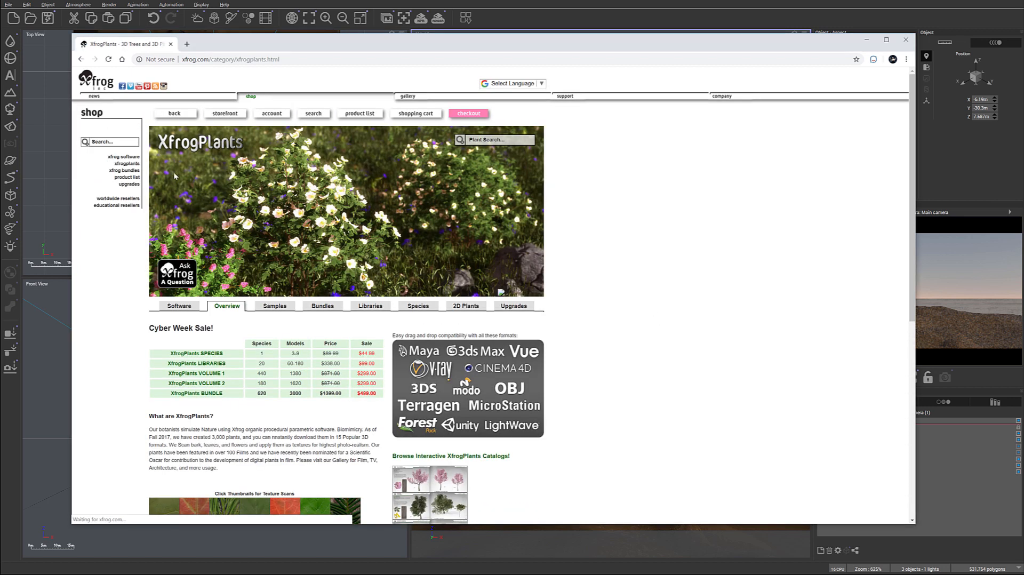
scroll(130, 270, "down", 3)
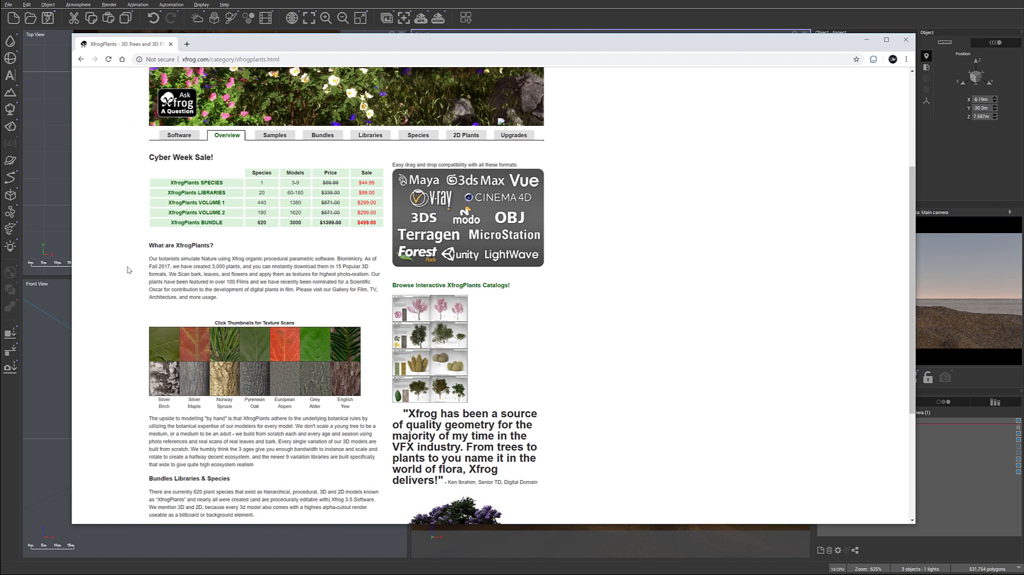
scroll(175, 363, "down", 1)
scroll(175, 363, "up", 2)
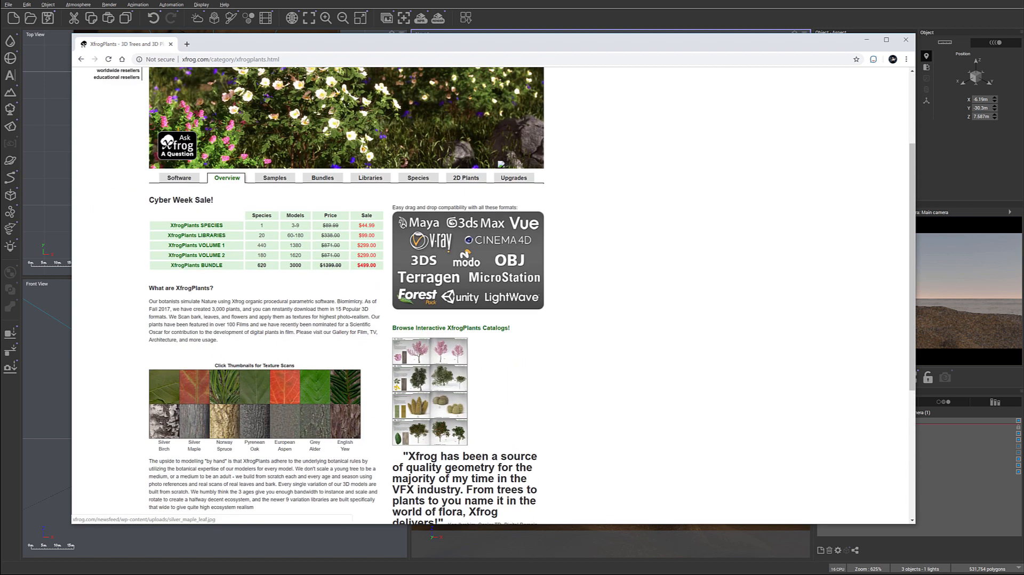
left_click(282, 181)
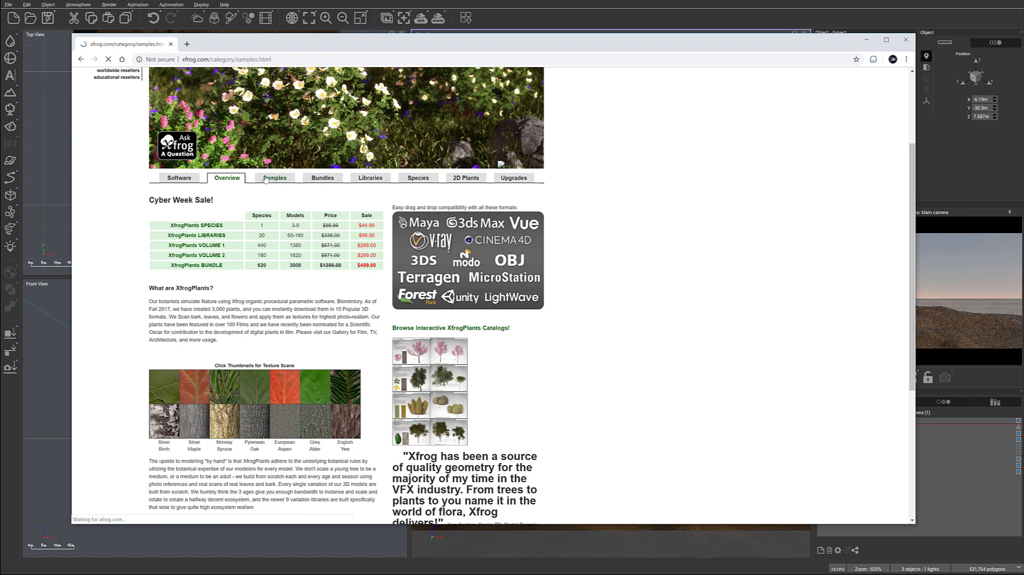
- Look through the free 3D and 2D plant samples on the Xfrog page and return to the 3D scene
scroll(587, 285, "down", 3)
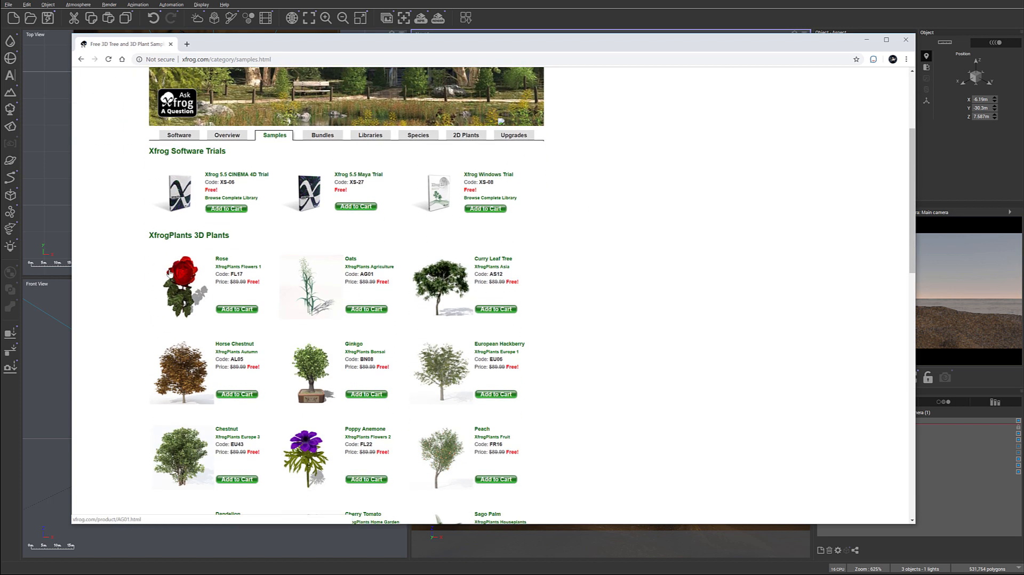
scroll(573, 298, "down", 3)
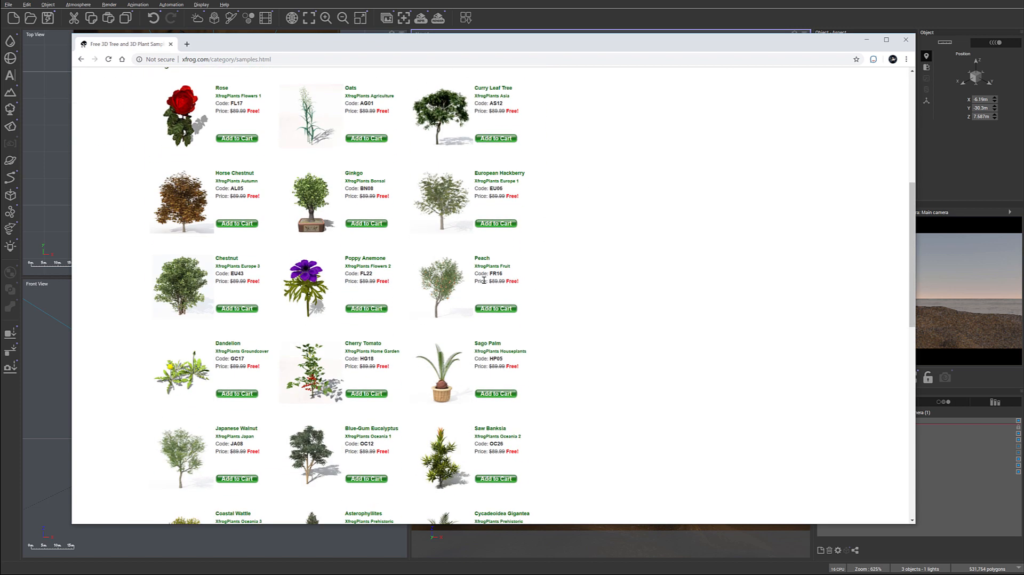
scroll(485, 280, "down", 3)
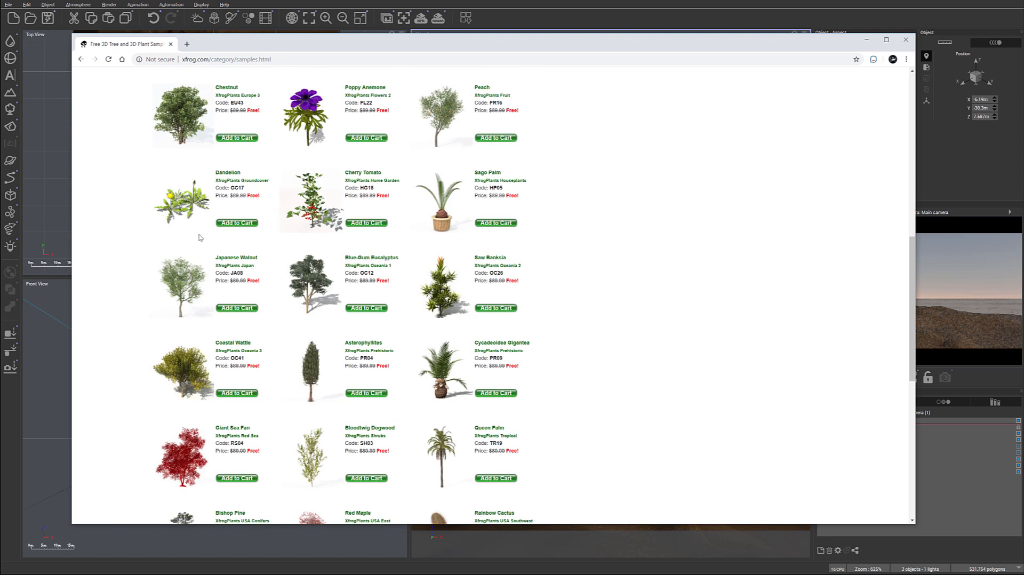
scroll(347, 331, "down", 2)
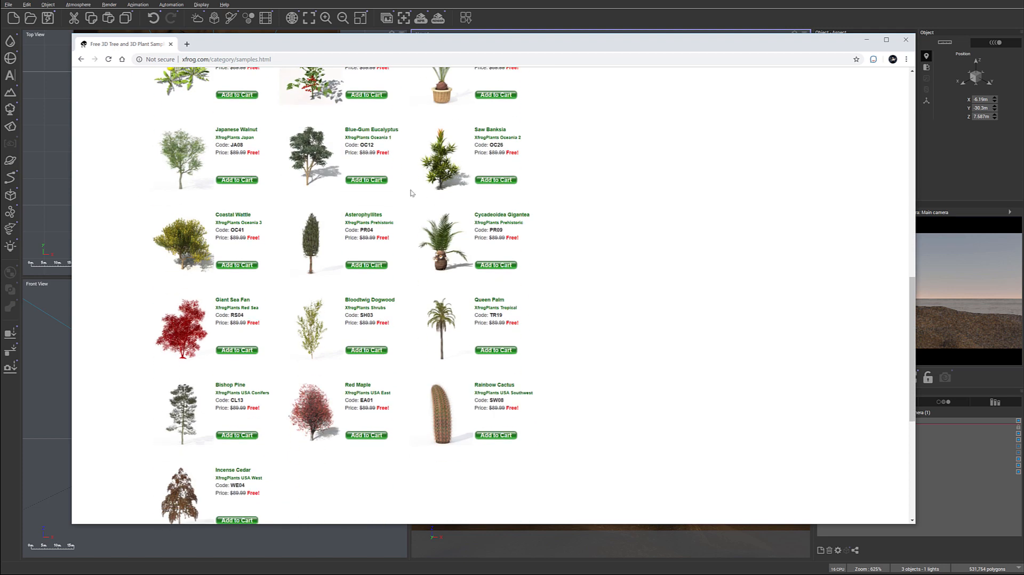
scroll(347, 331, "down", 2)
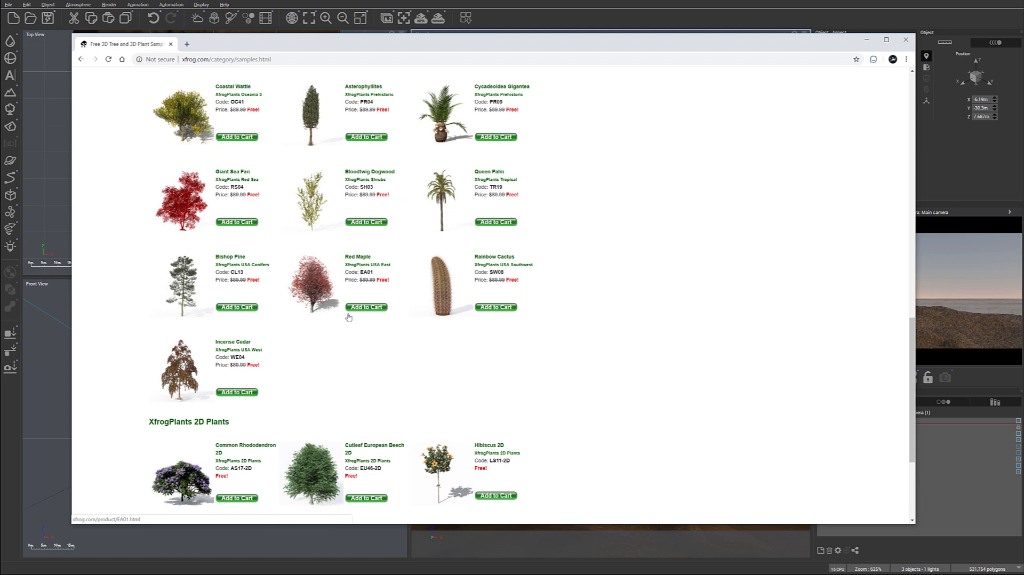
scroll(439, 318, "down", 2)
scroll(439, 319, "down", 2)
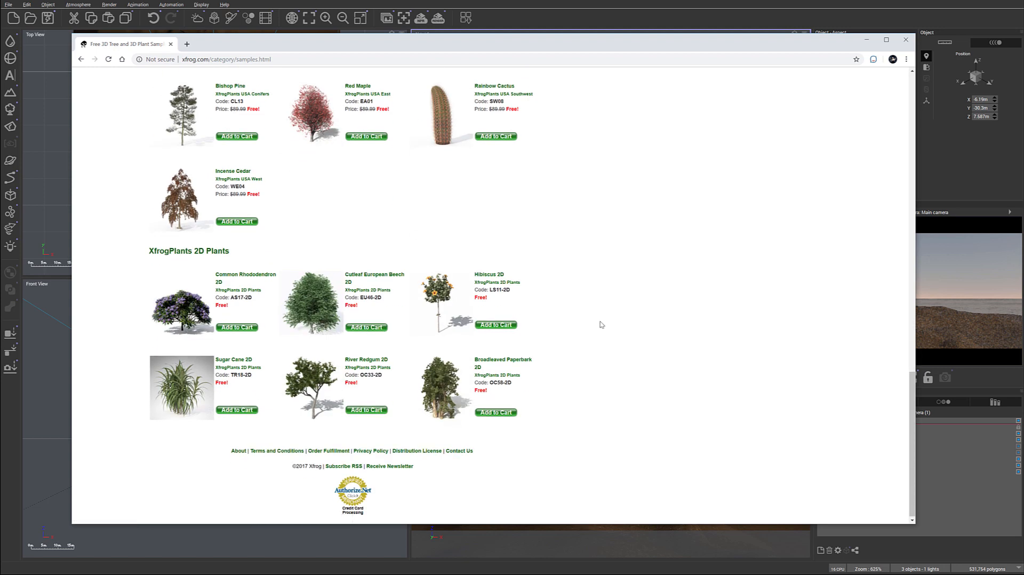
scroll(558, 295, "up", 5)
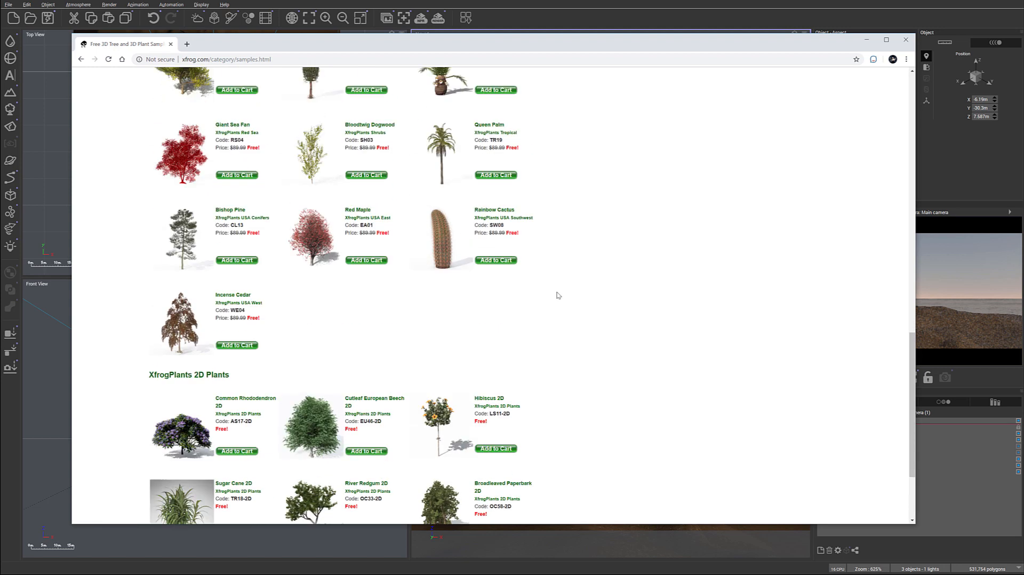
scroll(557, 295, "up", 2)
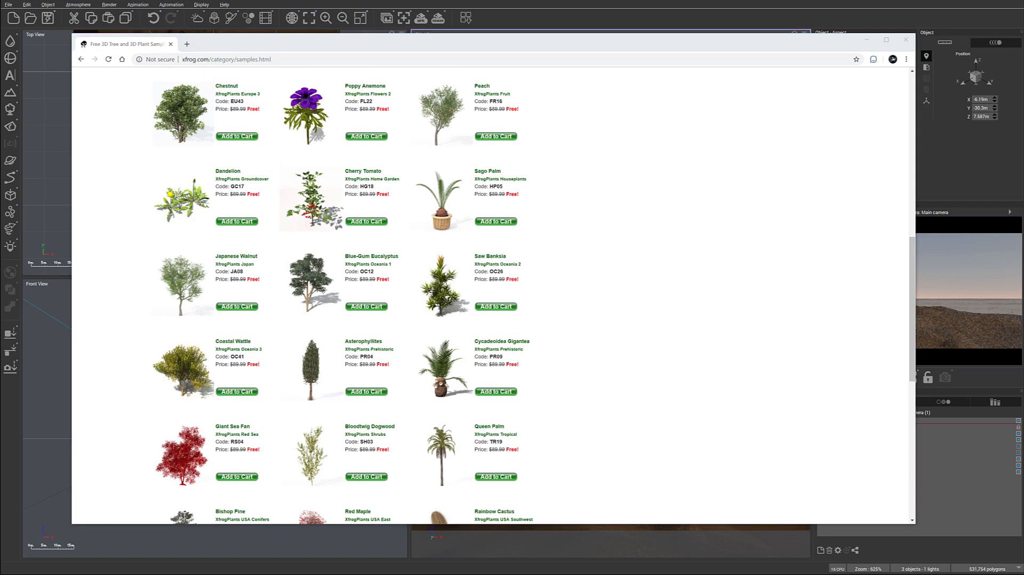
scroll(603, 332, "up", 10)
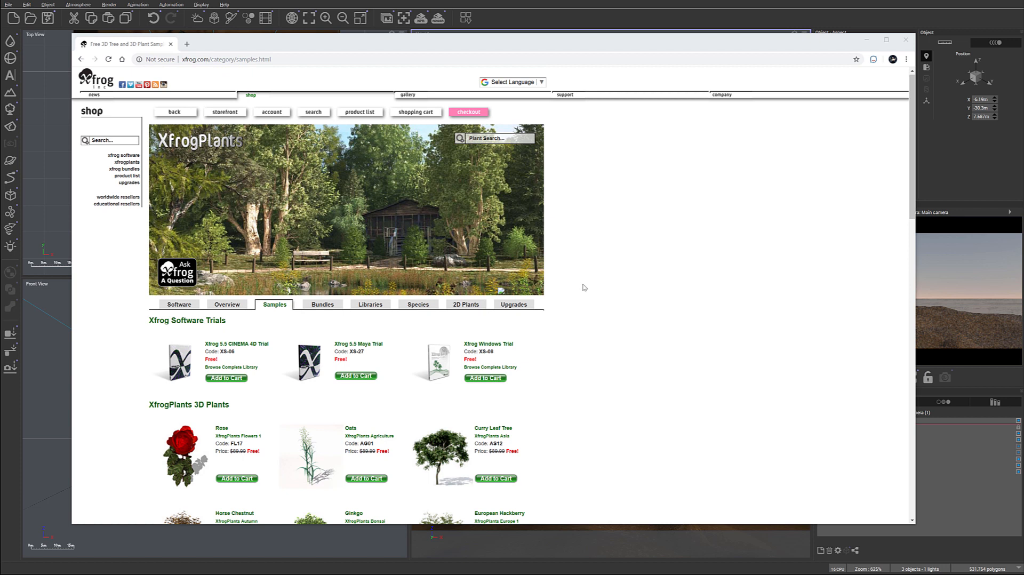
scroll(584, 288, "down", 3)
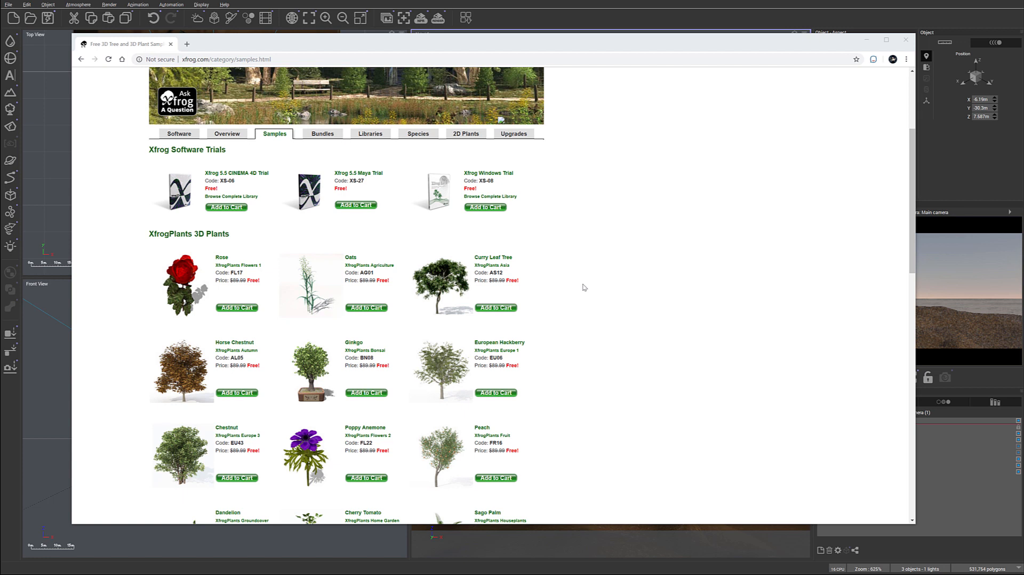
left_click(867, 39)
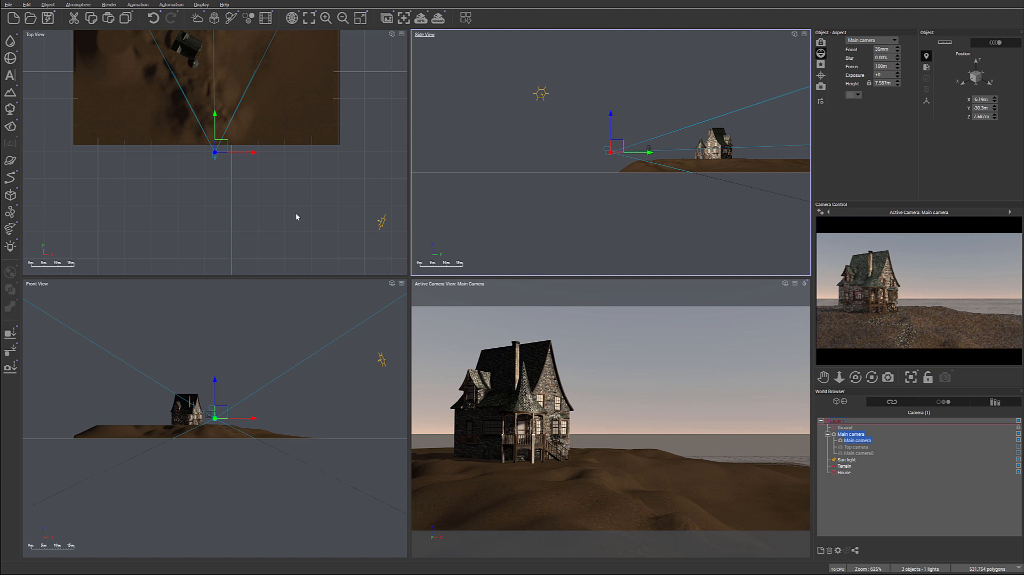
- Add a sea plane to the scene and raise it to a height of about 2.56 m so water reaches the terrain's edge
right_click_drag(266, 96, 313, 145)
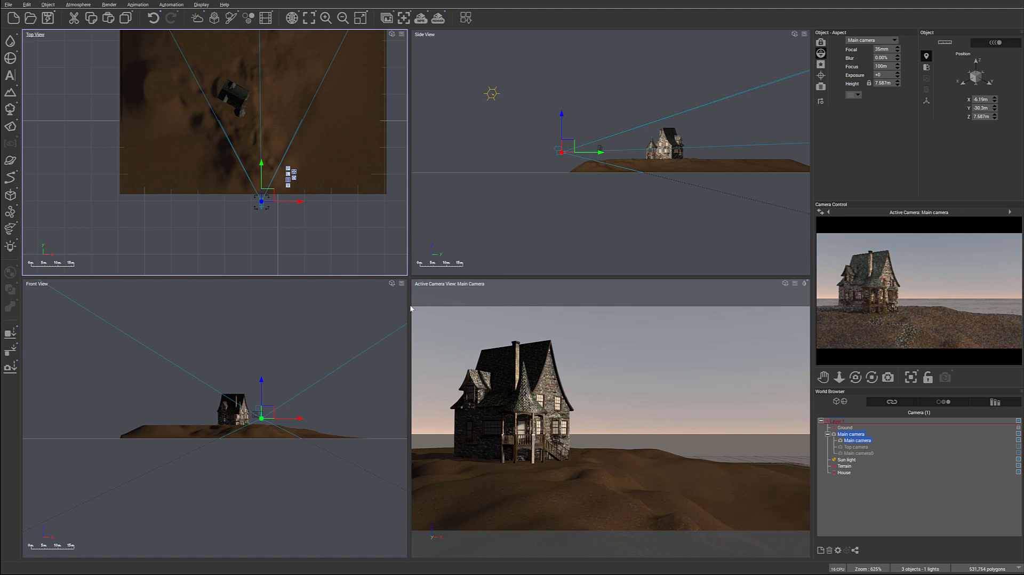
left_click(10, 43)
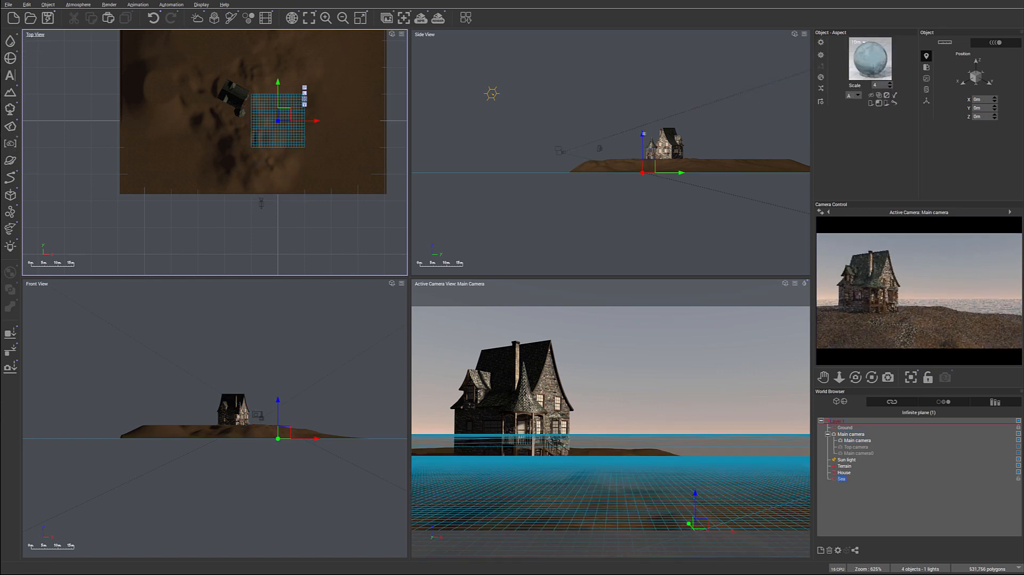
left_click_drag(642, 133, 642, 126)
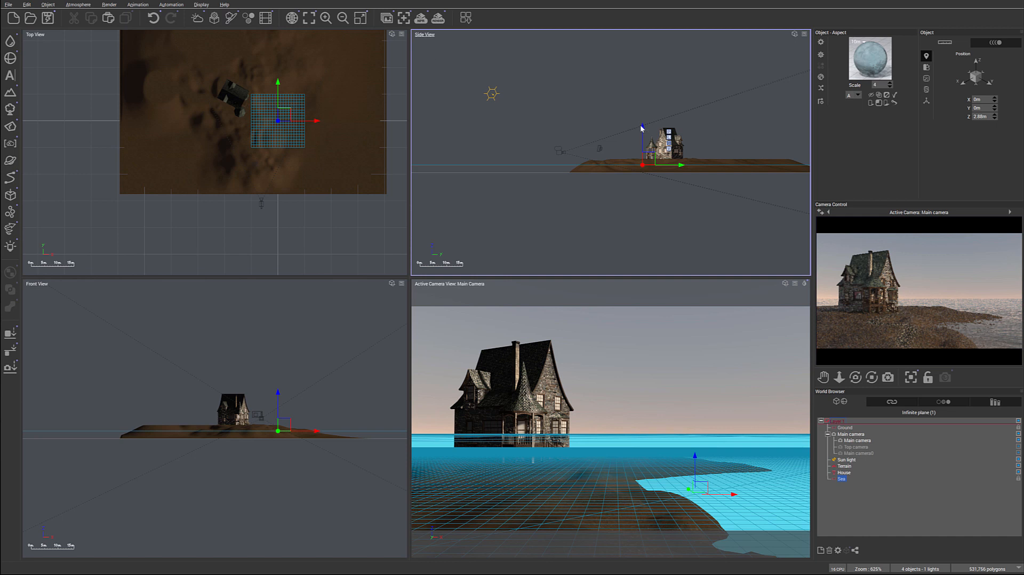
left_click_drag(642, 126, 642, 127)
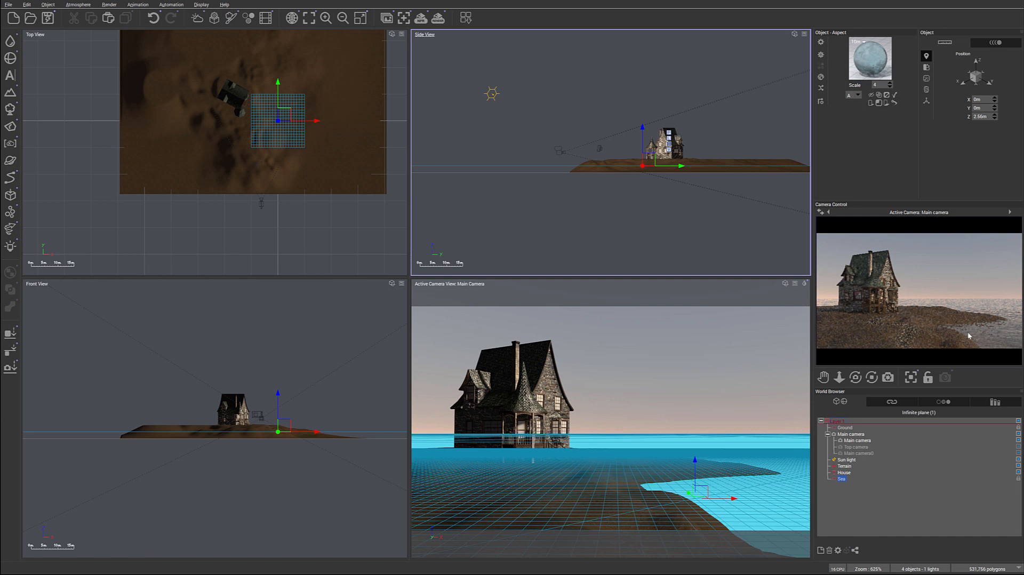
- Open the Terrain's material for advanced editing and add a new layer above the path layer
right_click_drag(326, 143, 337, 166)
scroll(258, 162, "up", 6)
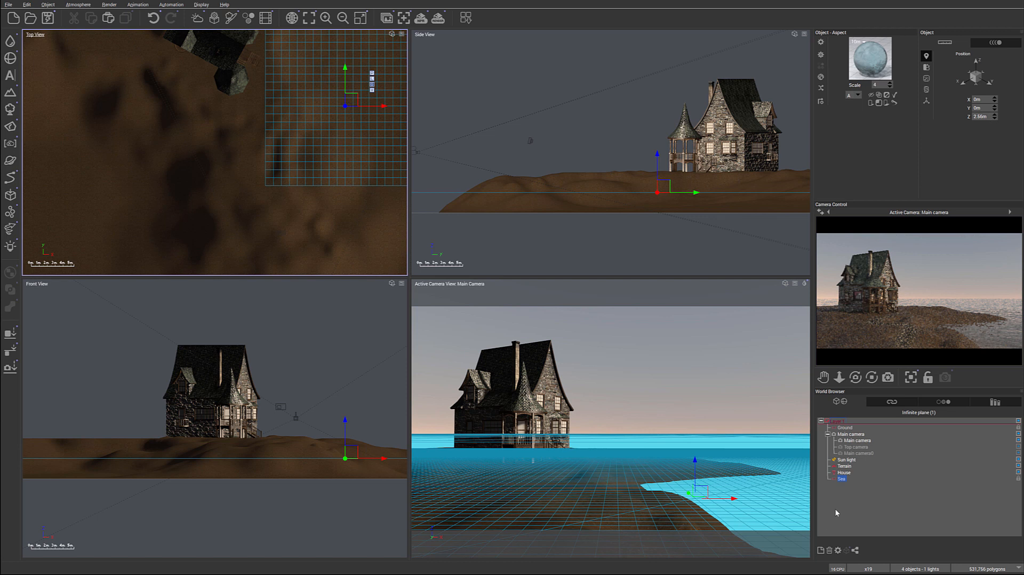
left_click(847, 466)
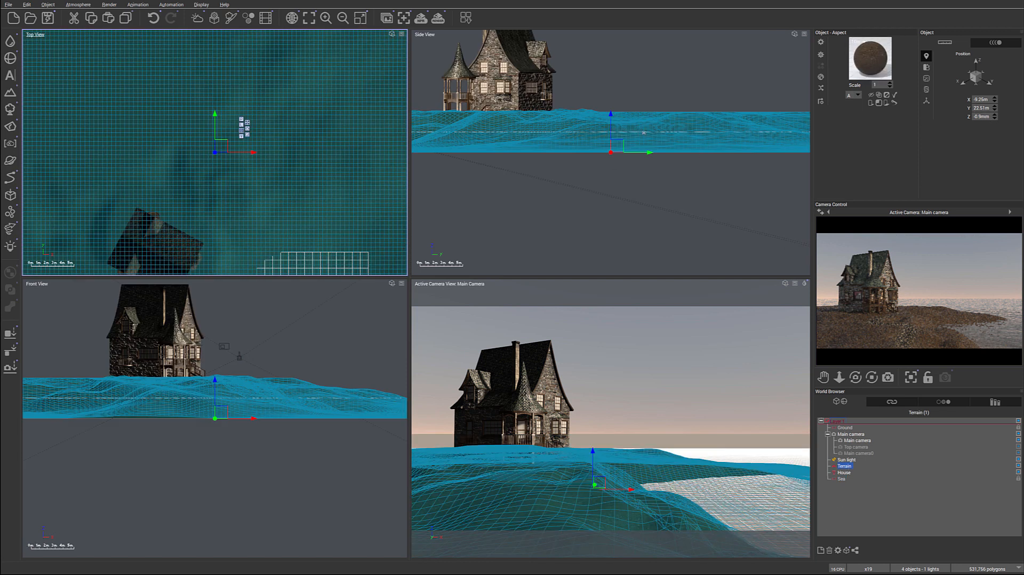
double_click(884, 61)
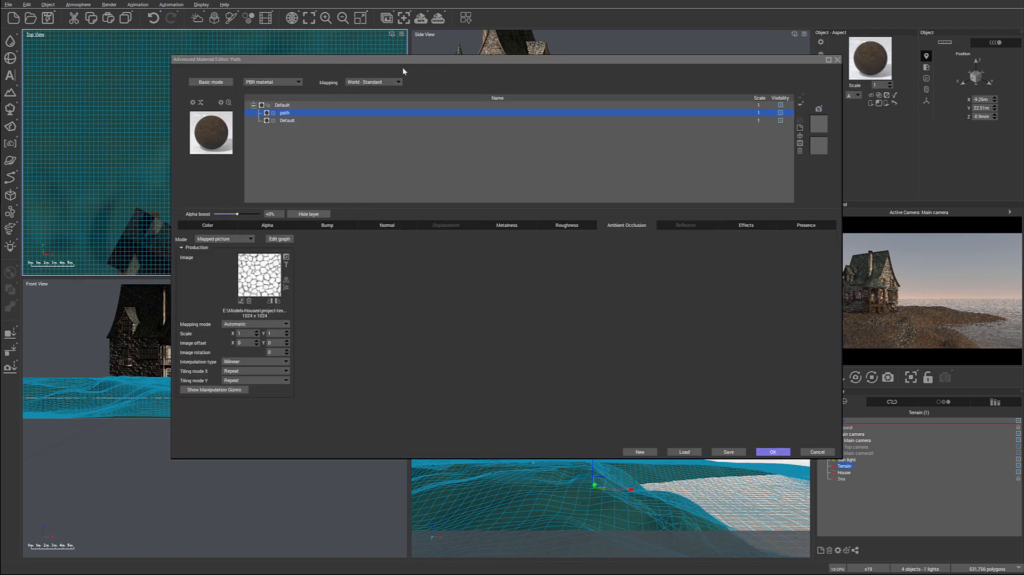
left_click(800, 128)
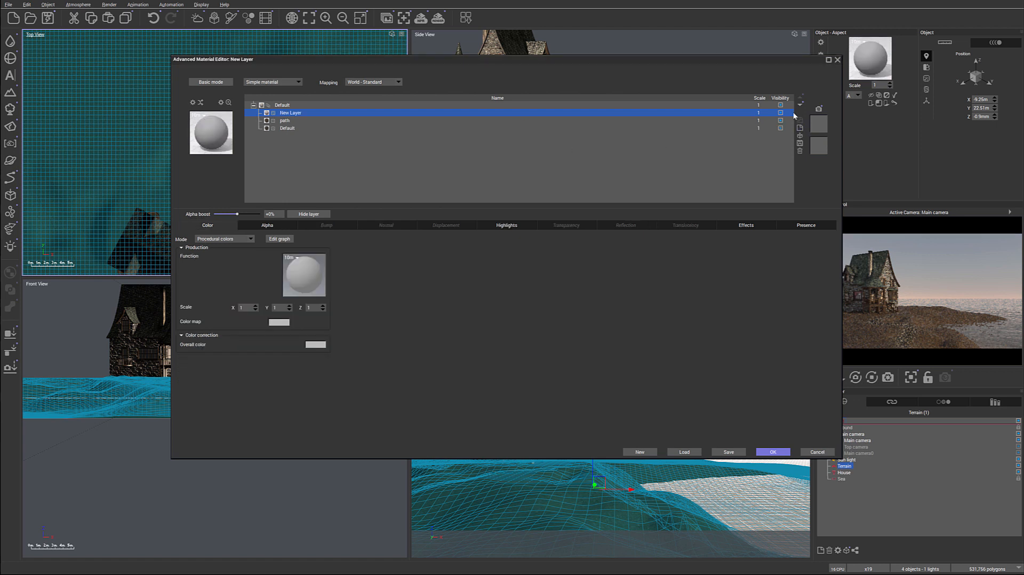
- Mark the new material layer with a red highlight colour (red 230, green 40, blue 0) through its visibility setting
left_click(780, 114)
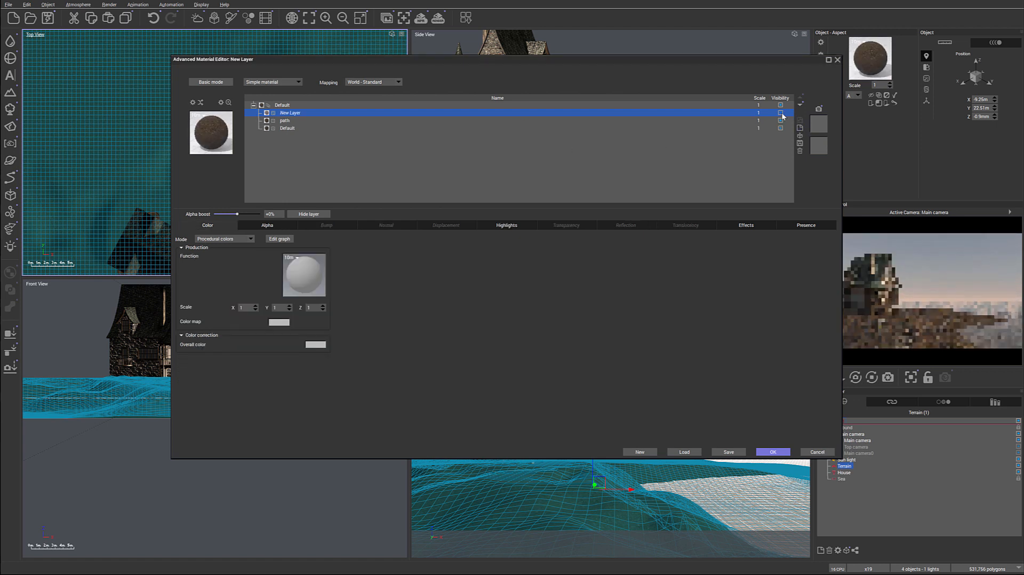
left_click(781, 115)
left_click(782, 114)
double_click(782, 114)
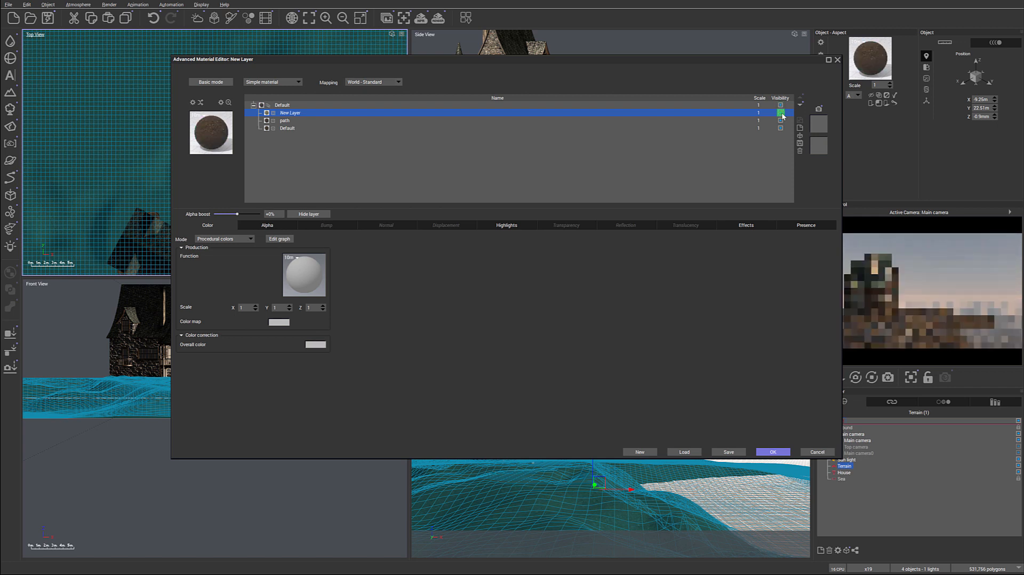
left_click(723, 64)
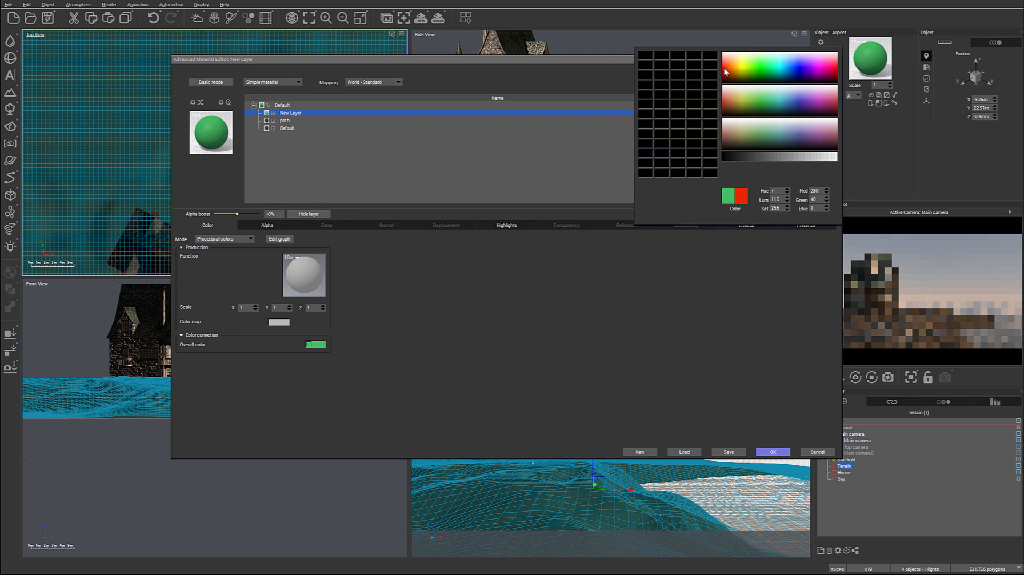
- Try limiting the new layer's presence with a by-object altitude range whose upper limit is 0
left_click(806, 225)
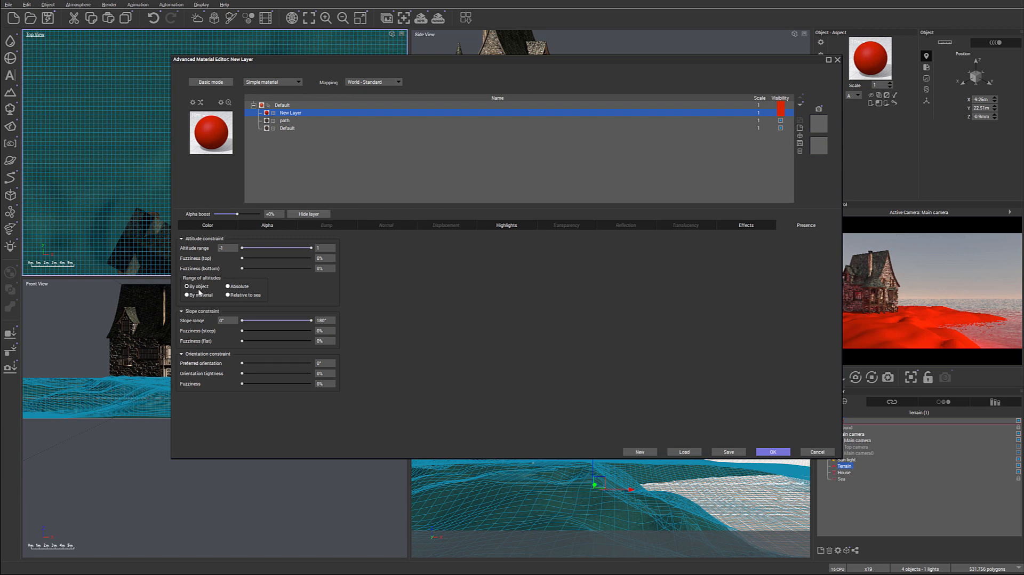
left_click_drag(311, 248, 275, 249)
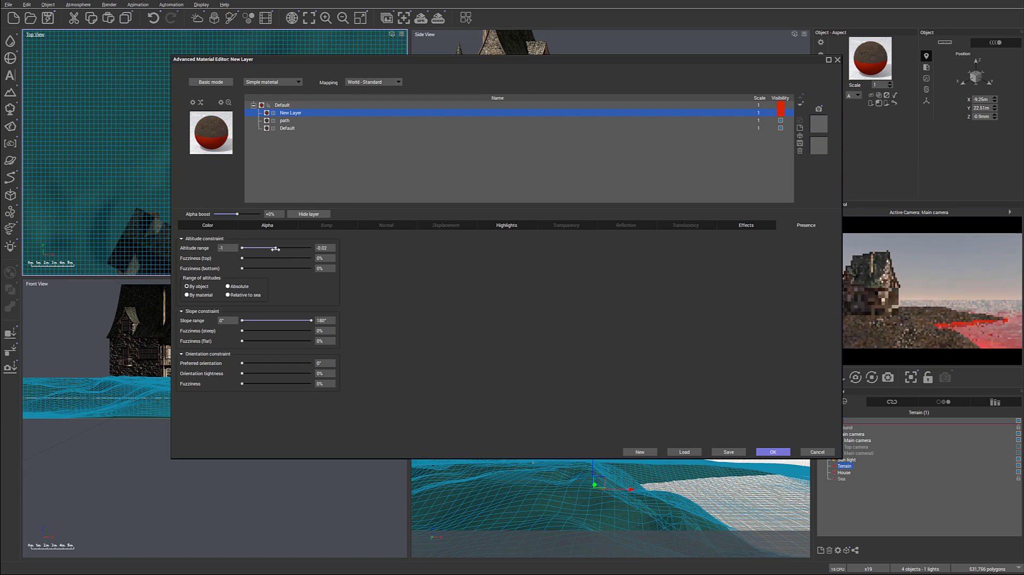
left_click_drag(276, 249, 274, 249)
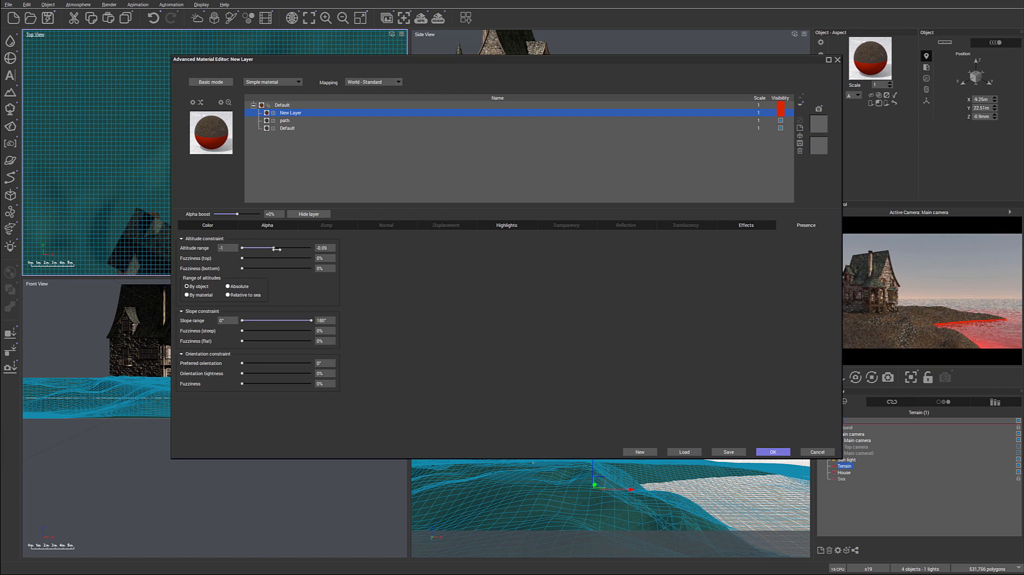
left_click_drag(329, 248, 297, 248)
type("0")
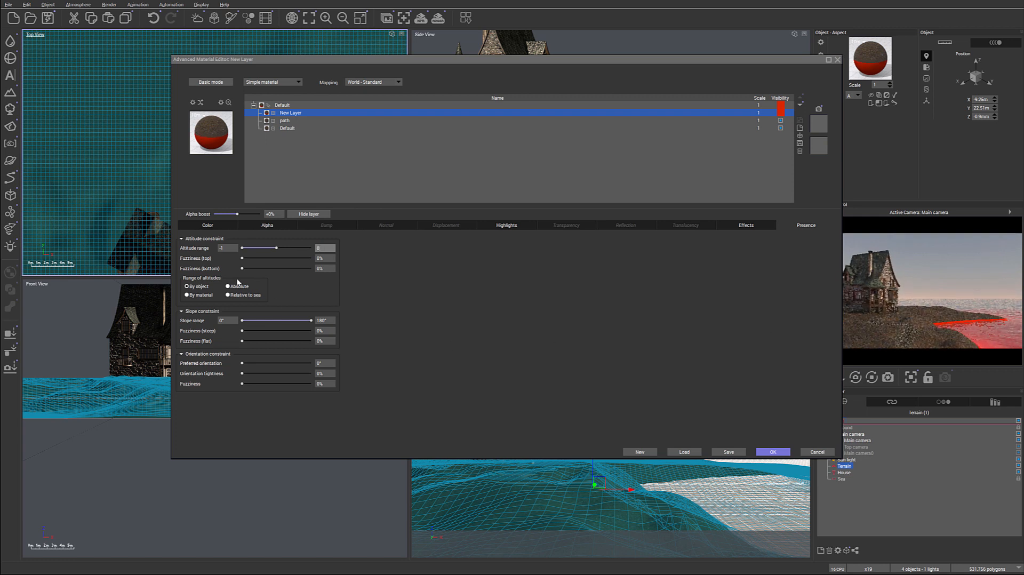
- Set the new layer's altitude range relative to the sea, enter 0 as its upper limit, and accept the material
left_click(228, 294)
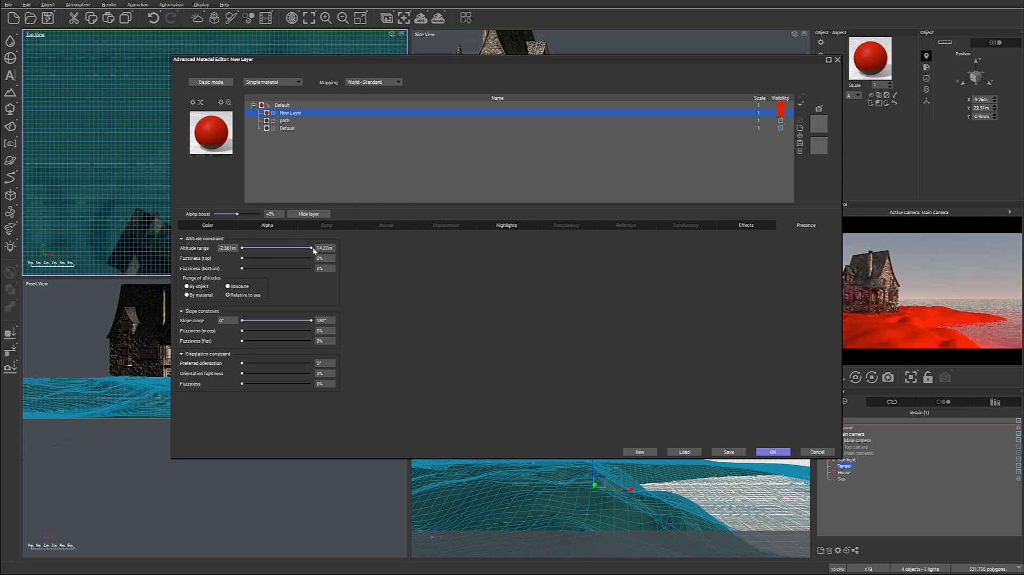
left_click_drag(310, 248, 251, 247)
left_click(333, 246)
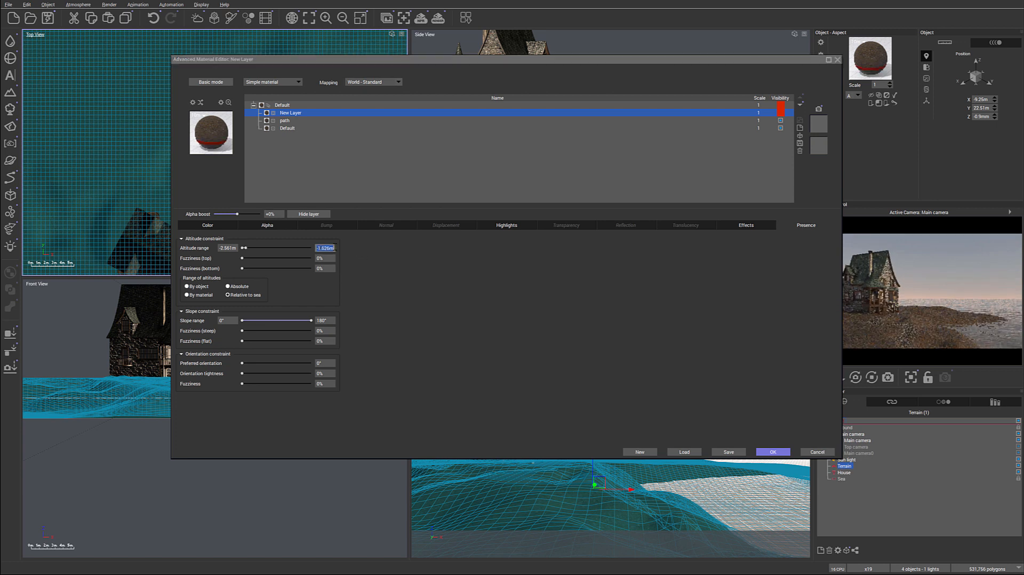
type("0")
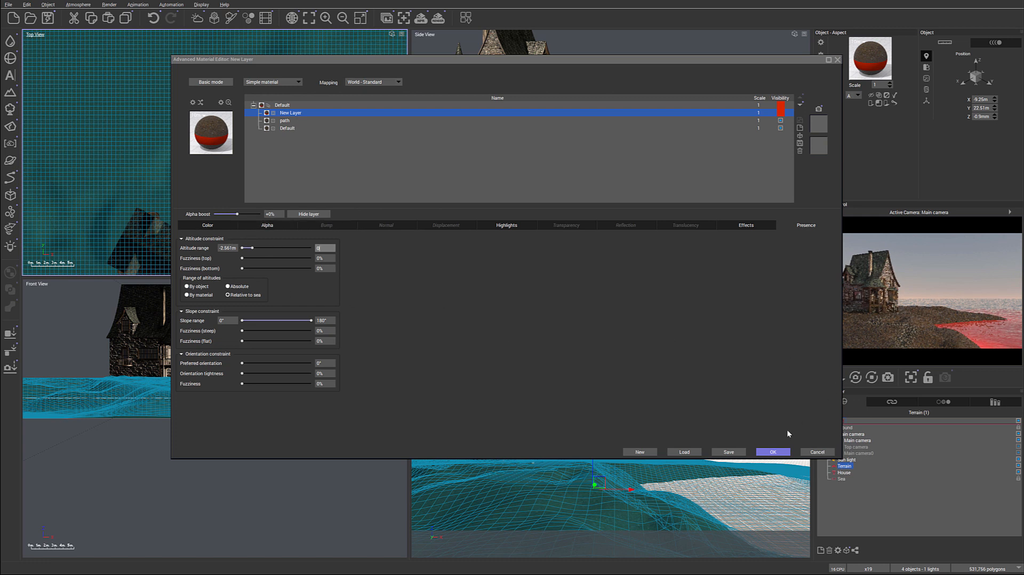
left_click(783, 453)
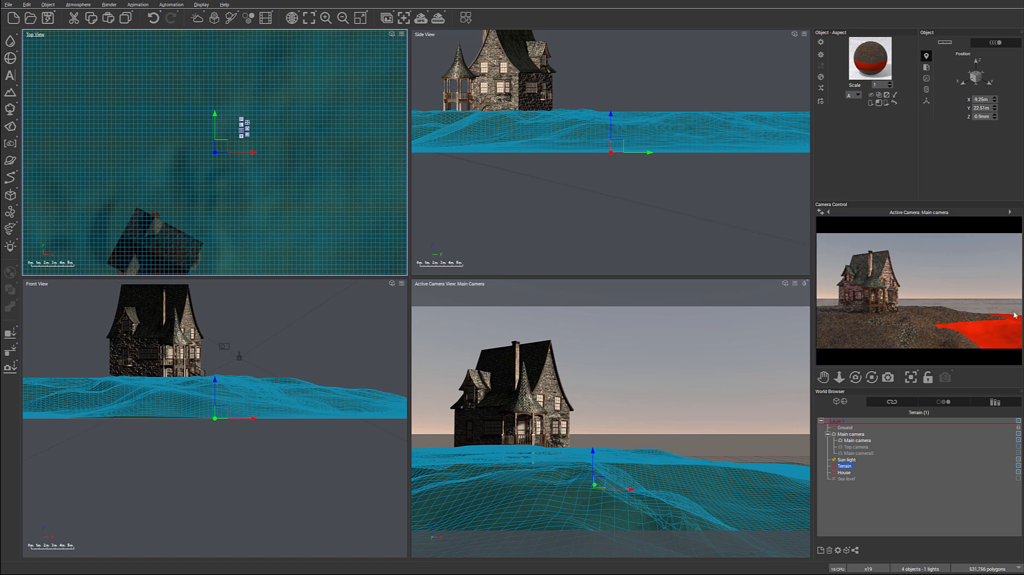
- Look through the boulder, low-res, pebble and stone presets and the faceted, smooth and rough rocks in the rock library
right_click(973, 349)
scroll(228, 194, "down", 6)
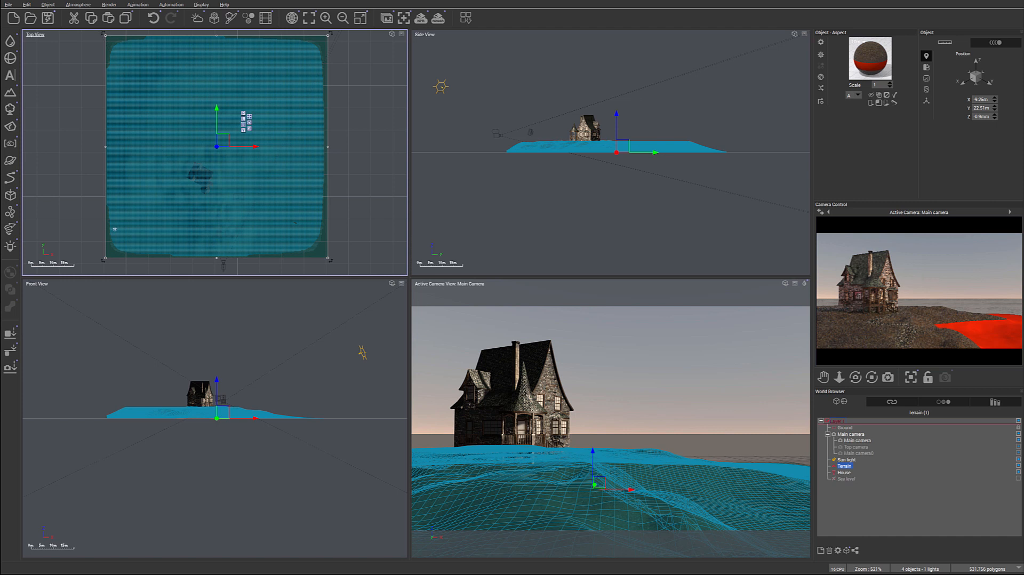
right_click_drag(208, 227, 224, 201)
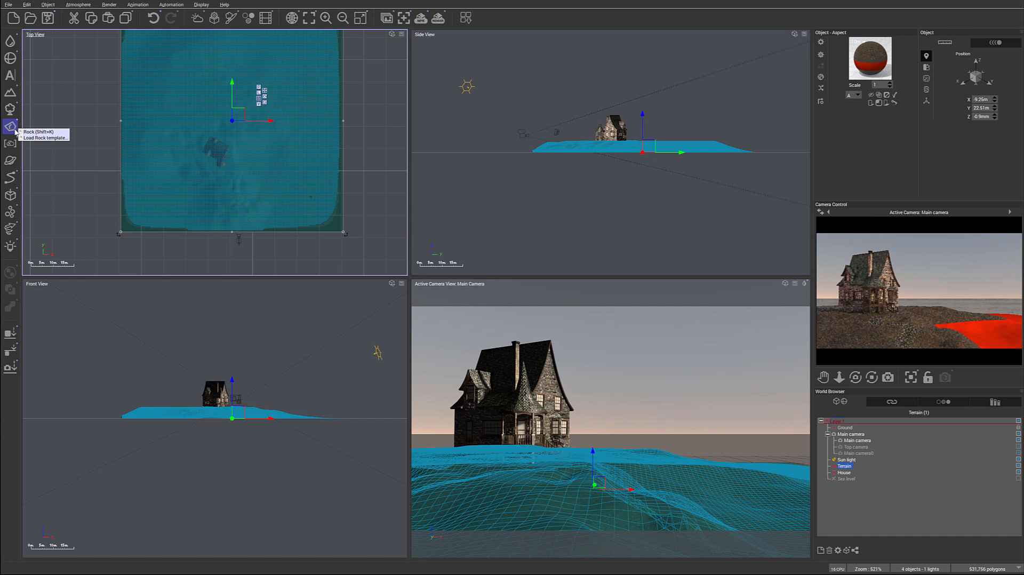
left_click(14, 130)
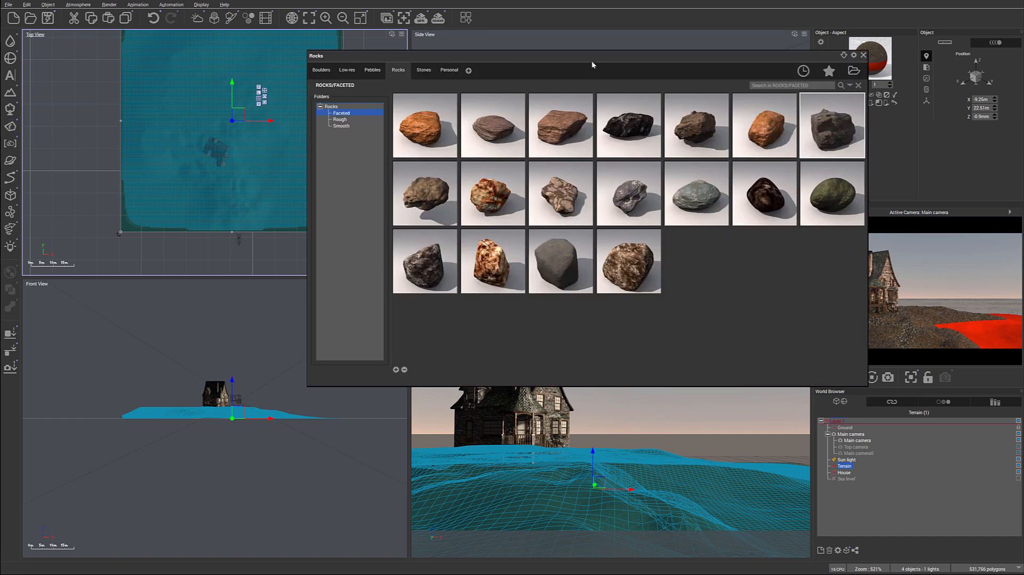
left_click_drag(580, 59, 472, 62)
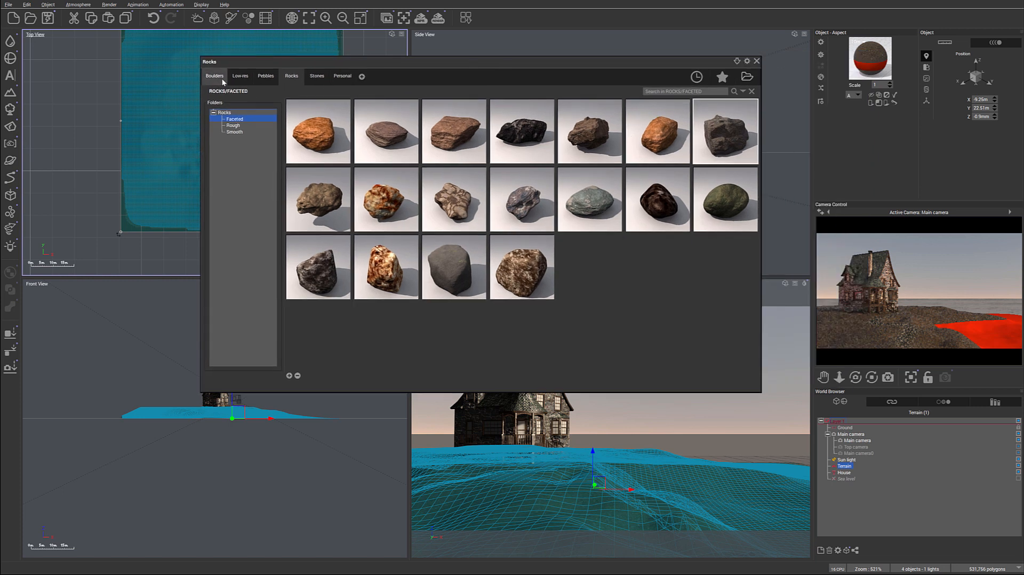
left_click(215, 75)
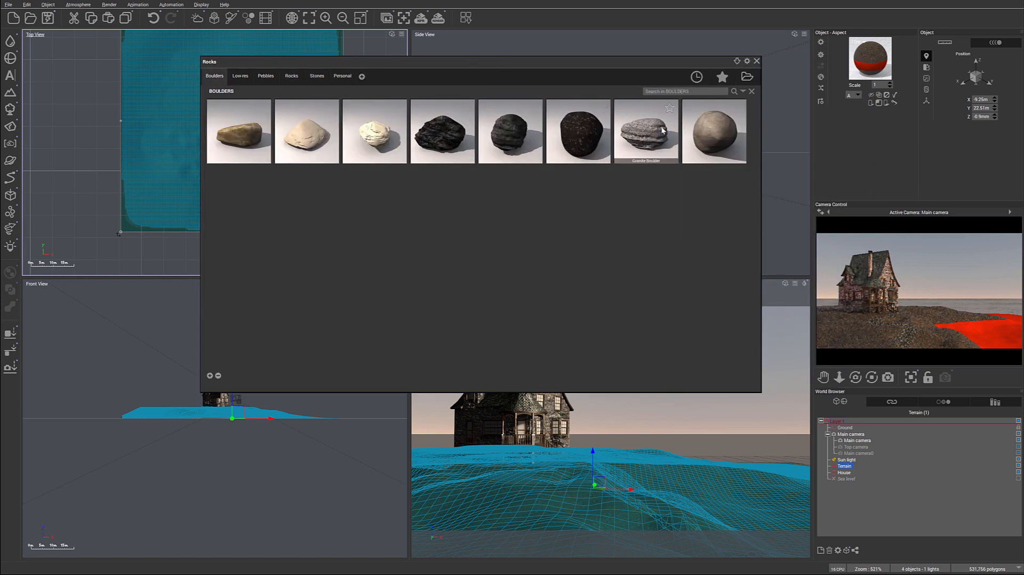
left_click(241, 76)
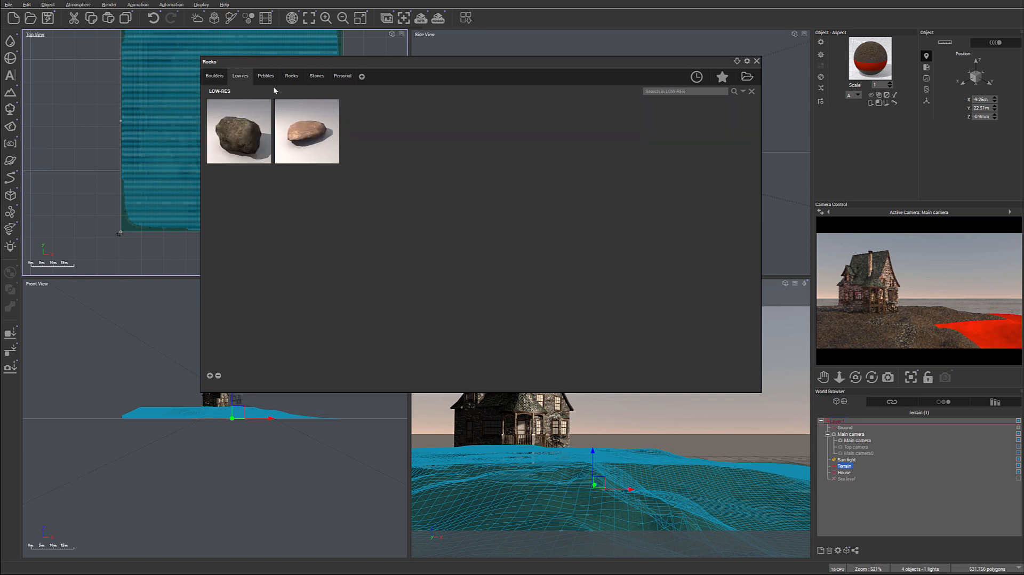
left_click(265, 76)
left_click(291, 75)
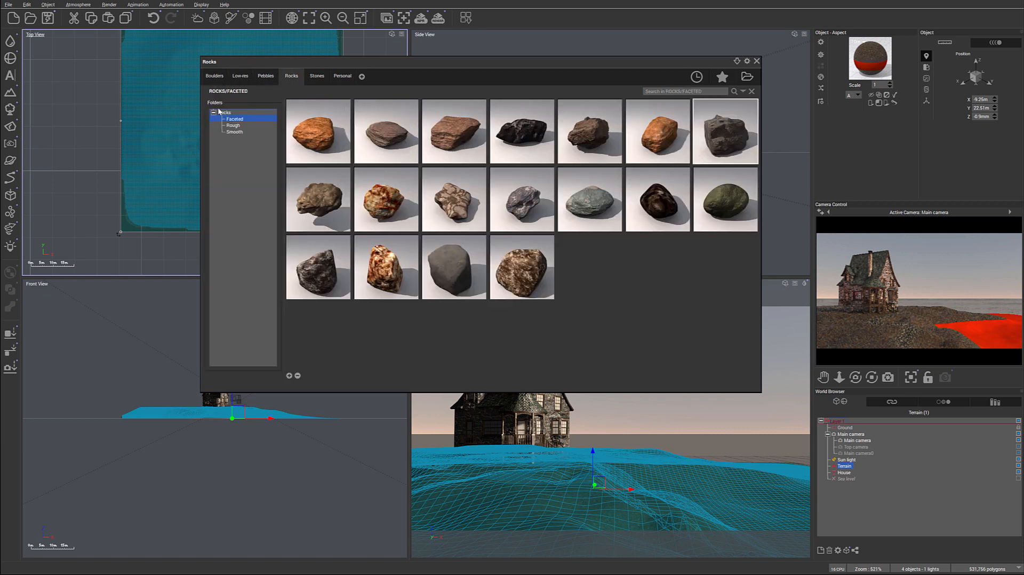
left_click(315, 77)
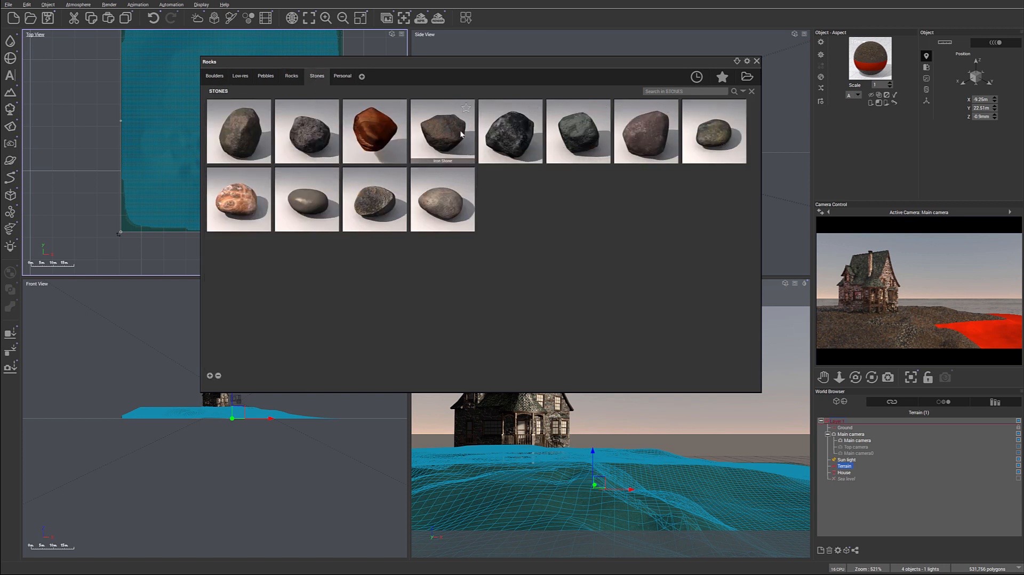
left_click(291, 77)
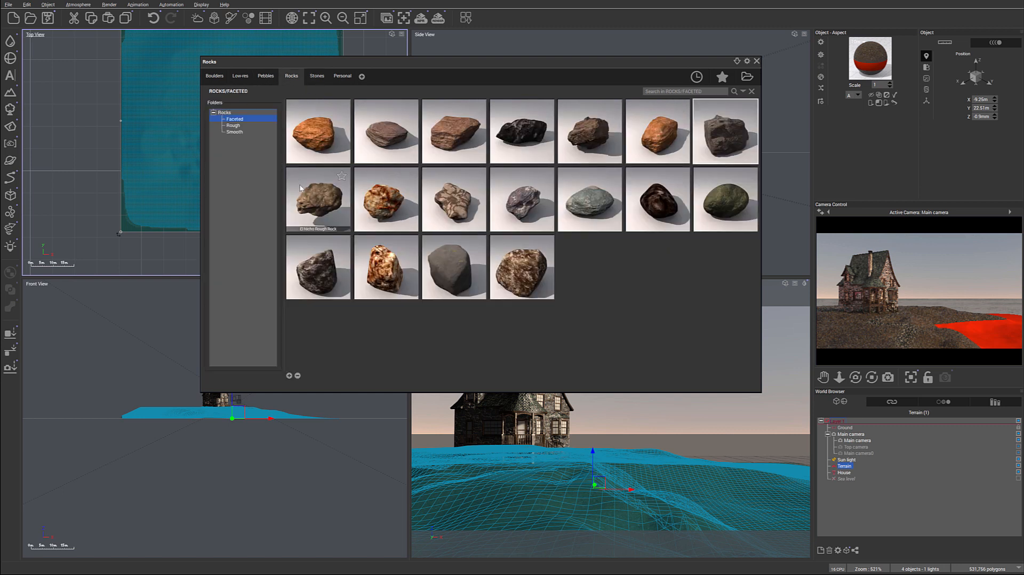
left_click(236, 132)
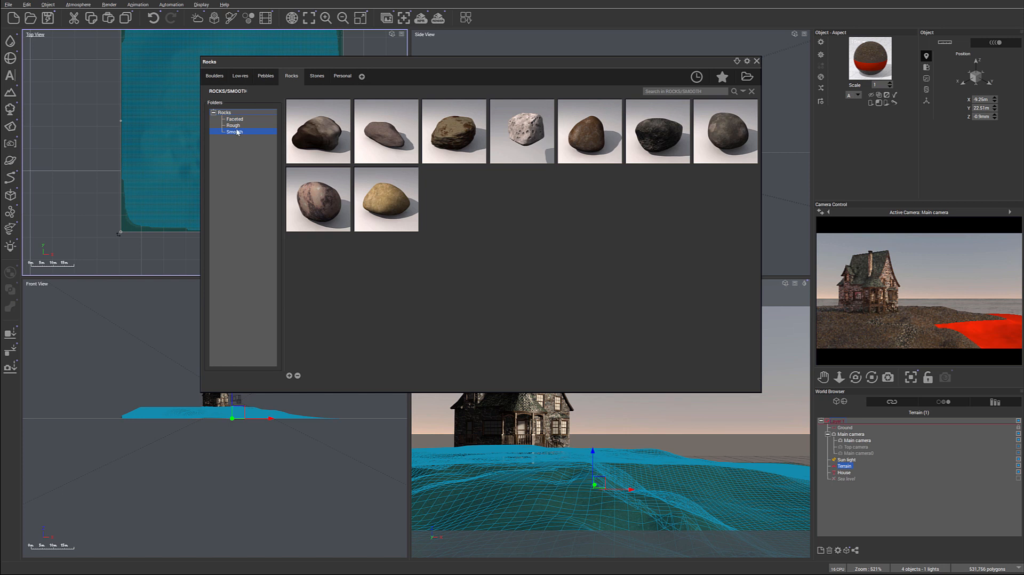
left_click(233, 125)
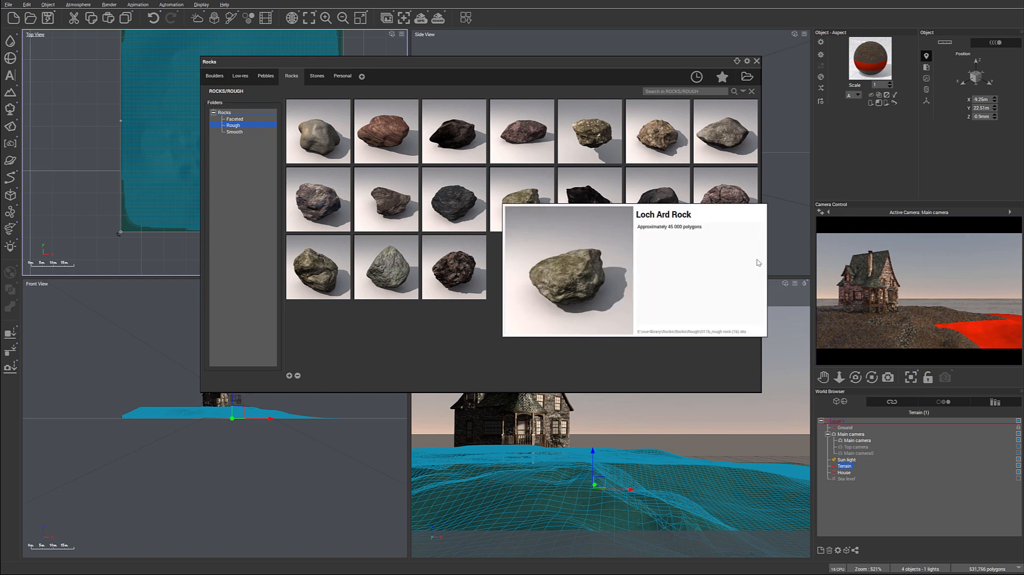
mouse_move(726, 130)
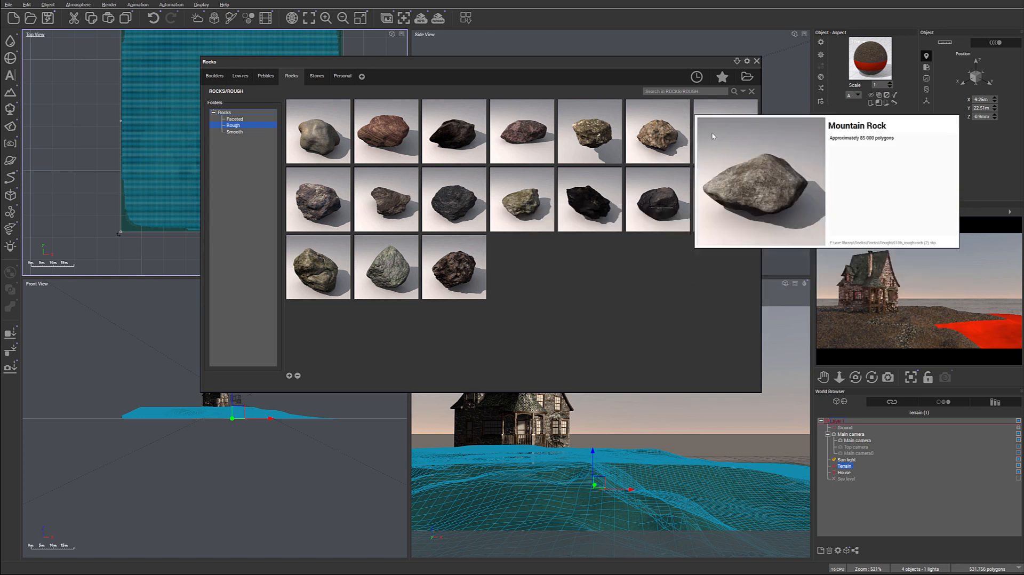
mouse_move(537, 199)
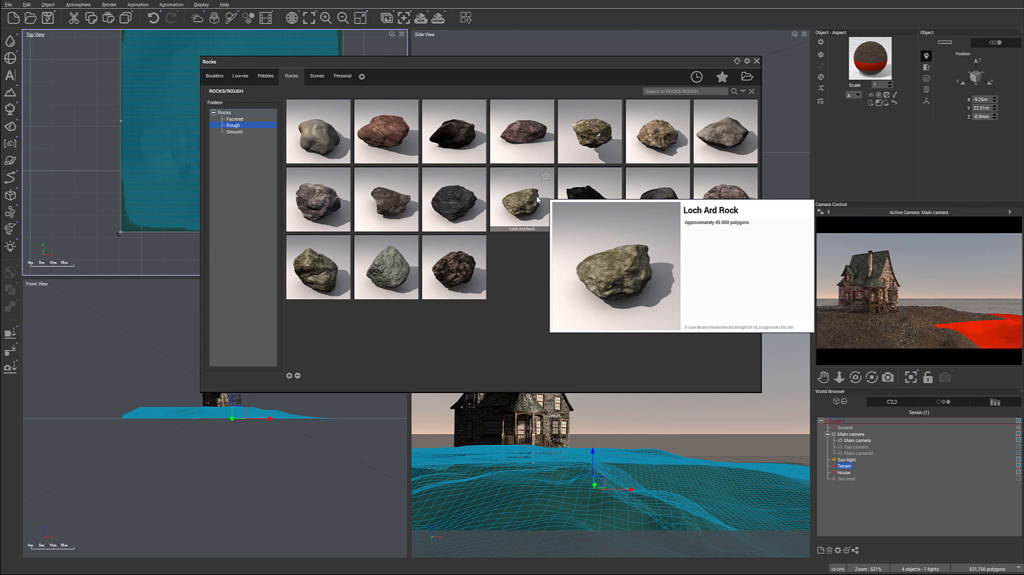
left_click(235, 119)
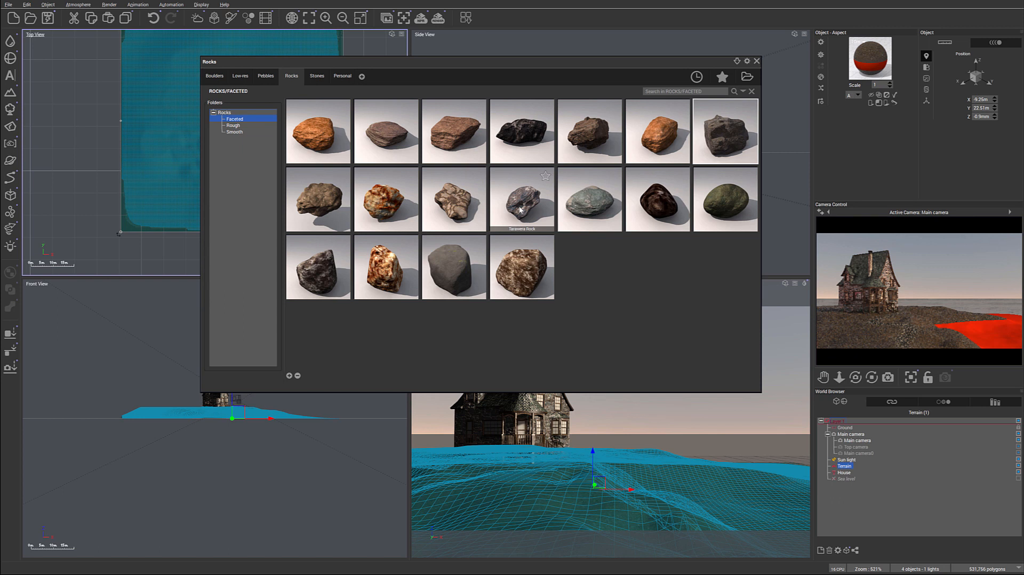
- Add the faceted Waterton Lake Rock and move it onto the terrain in front of the house, about X -8.55 m, Y -16.8 m
double_click(711, 134)
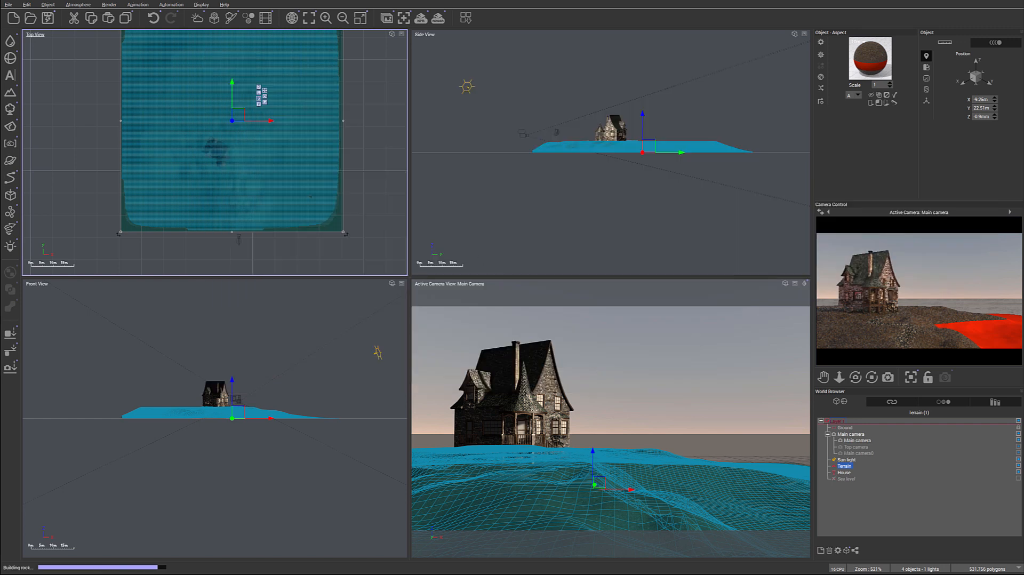
left_click_drag(223, 145, 244, 201)
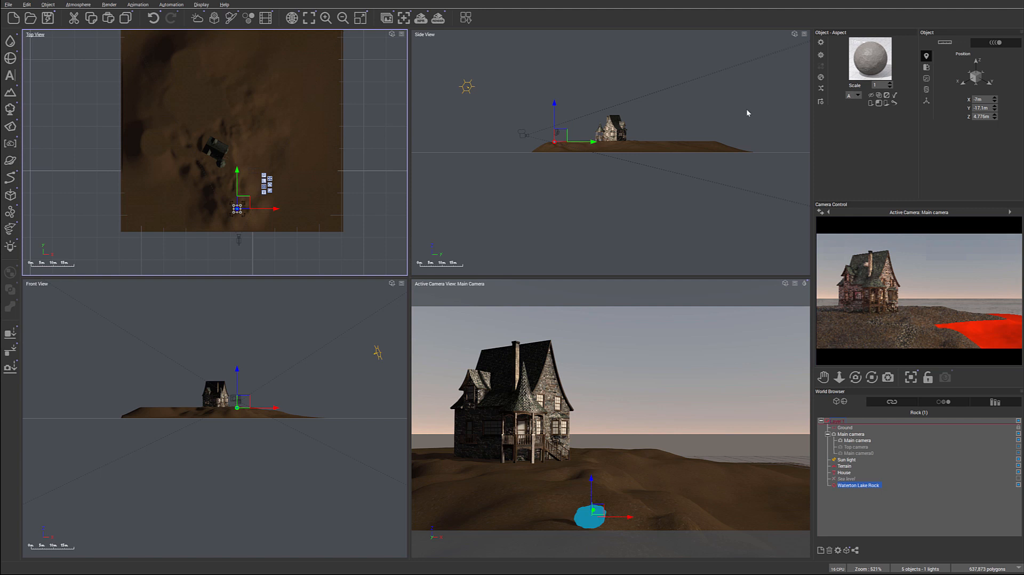
scroll(595, 157, "up", 5)
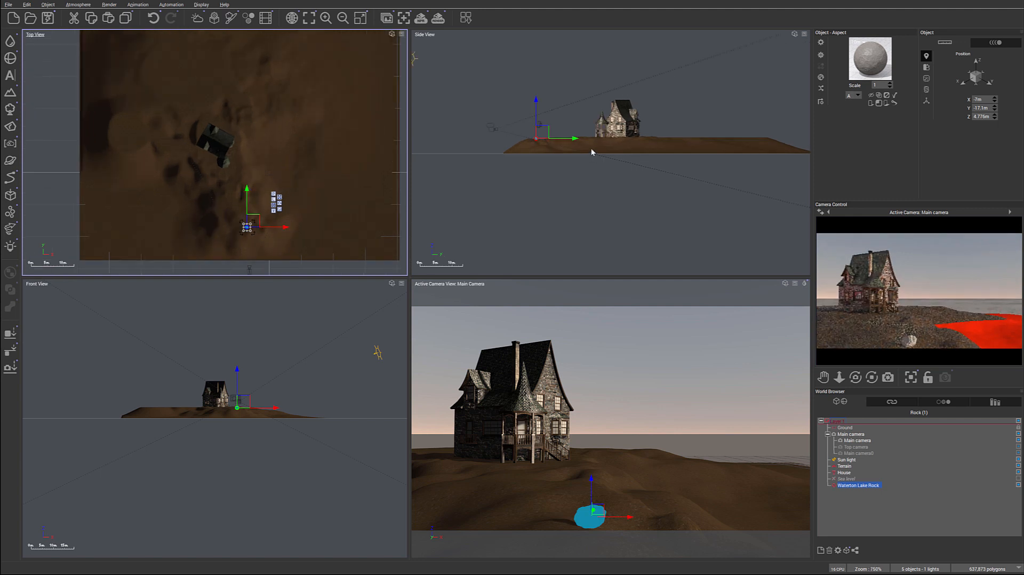
right_click_drag(526, 151, 601, 168)
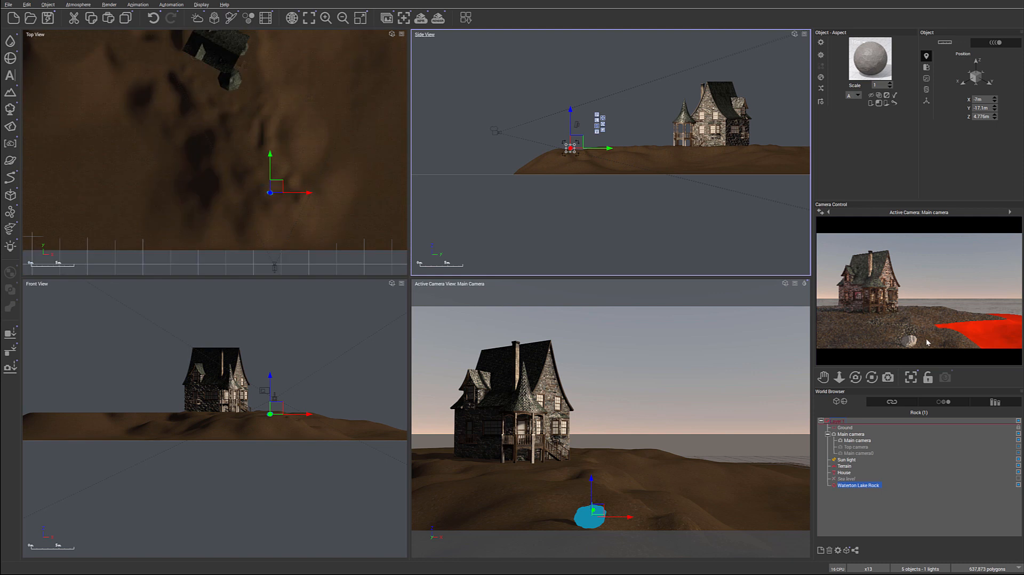
right_click_drag(339, 182, 419, 159)
scroll(351, 167, "up", 5)
left_click_drag(351, 163, 330, 159)
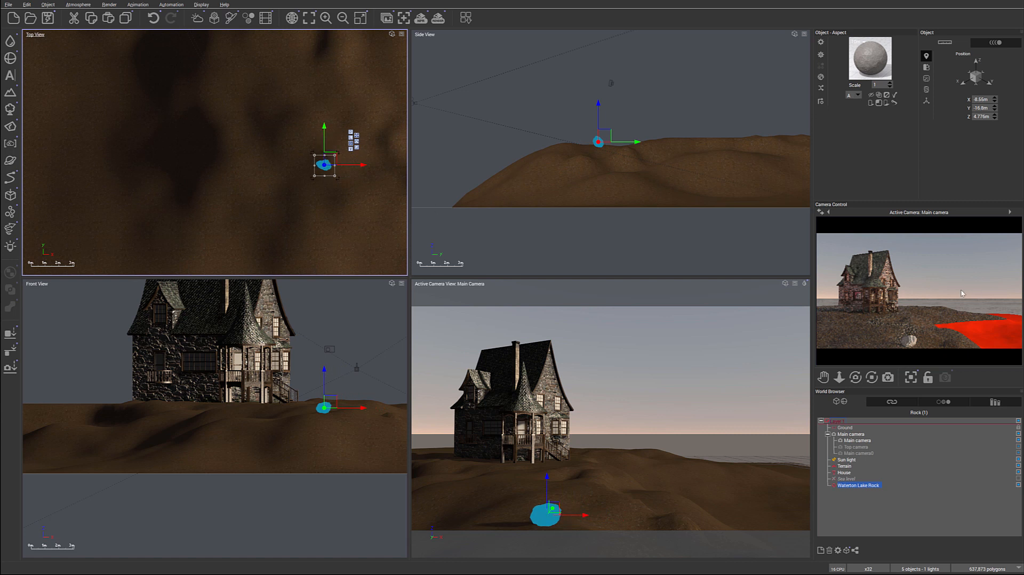
- Inspect the Waterton Lake Rock's material settings and its entry among the scene's materials, leaving the material unedited
right_click(936, 313)
double_click(869, 58)
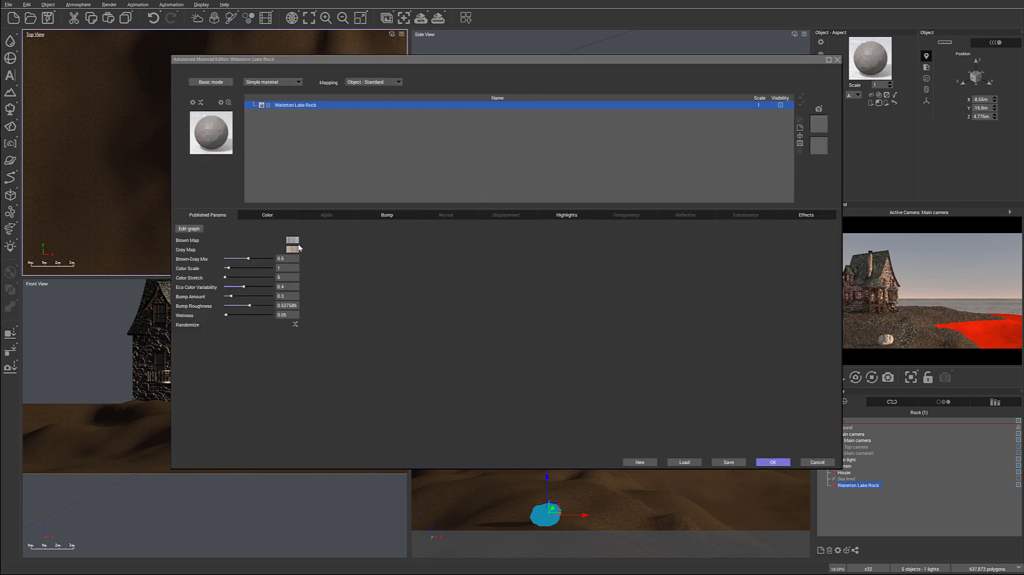
left_click(812, 462)
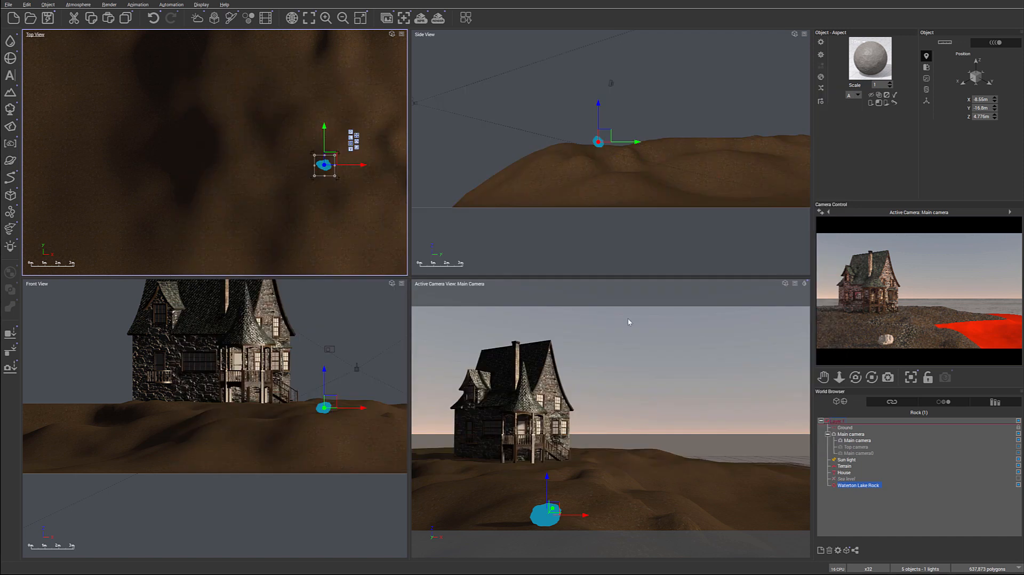
left_click(948, 403)
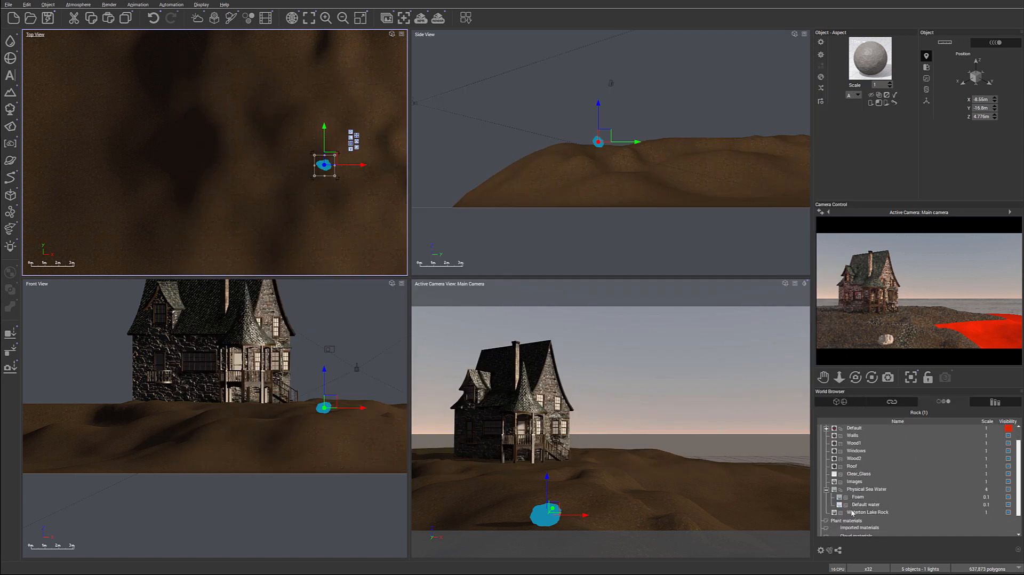
left_click(820, 401)
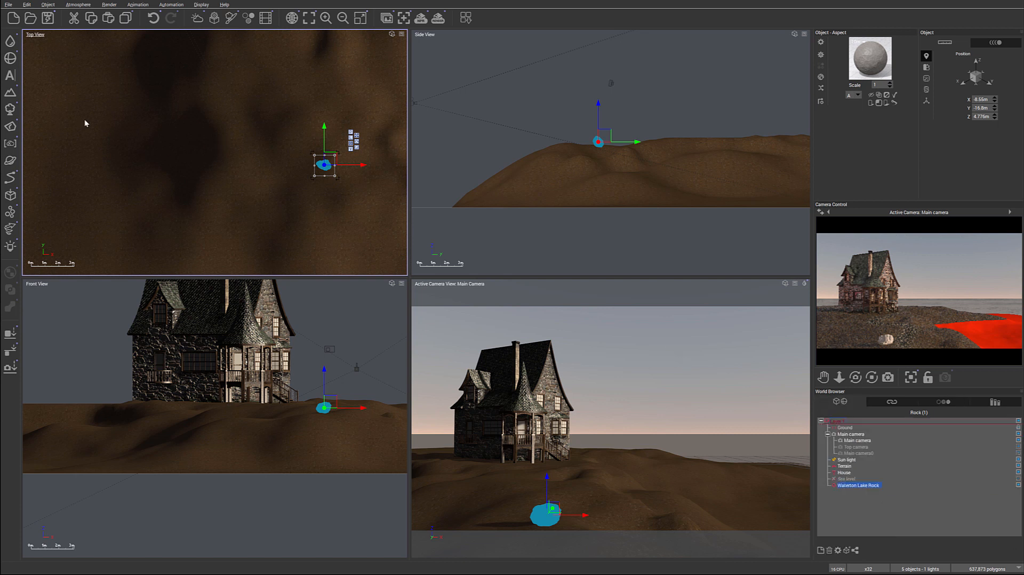
- Add the faceted Building Rock, place it beside the first rock, and raise it to about Z 5.3 m above the terrain
left_click(10, 127)
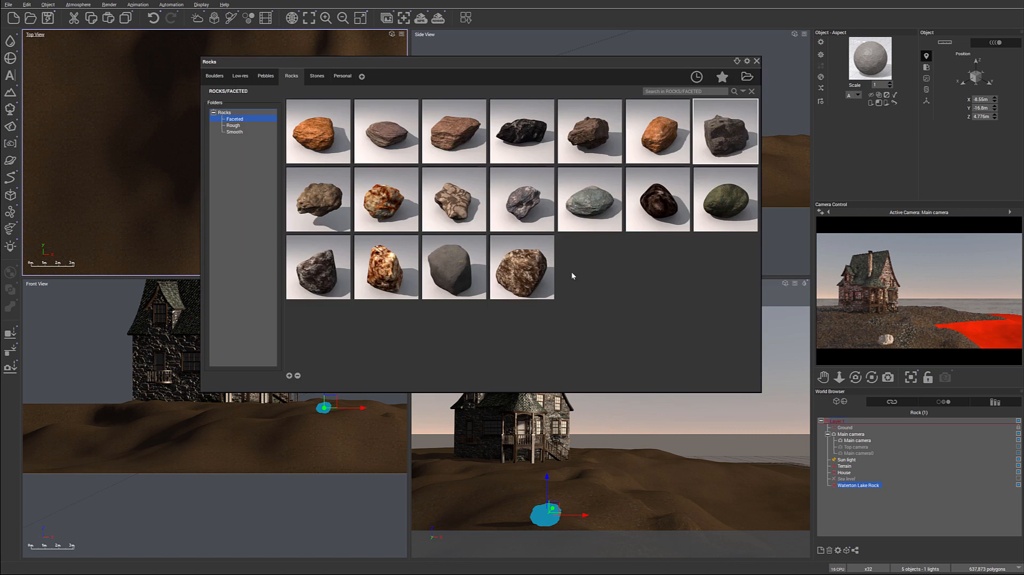
double_click(454, 266)
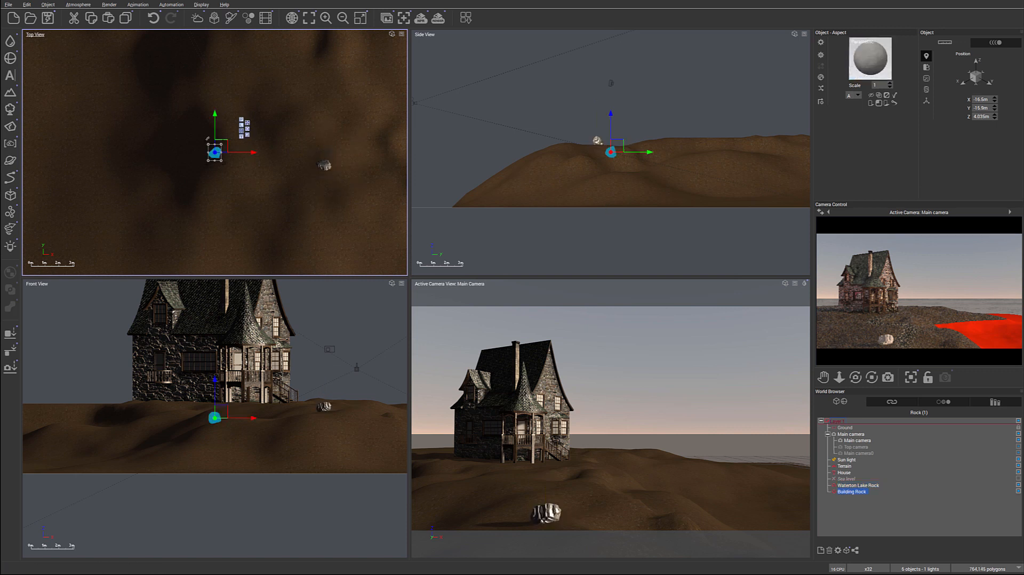
left_click_drag(220, 146, 349, 155)
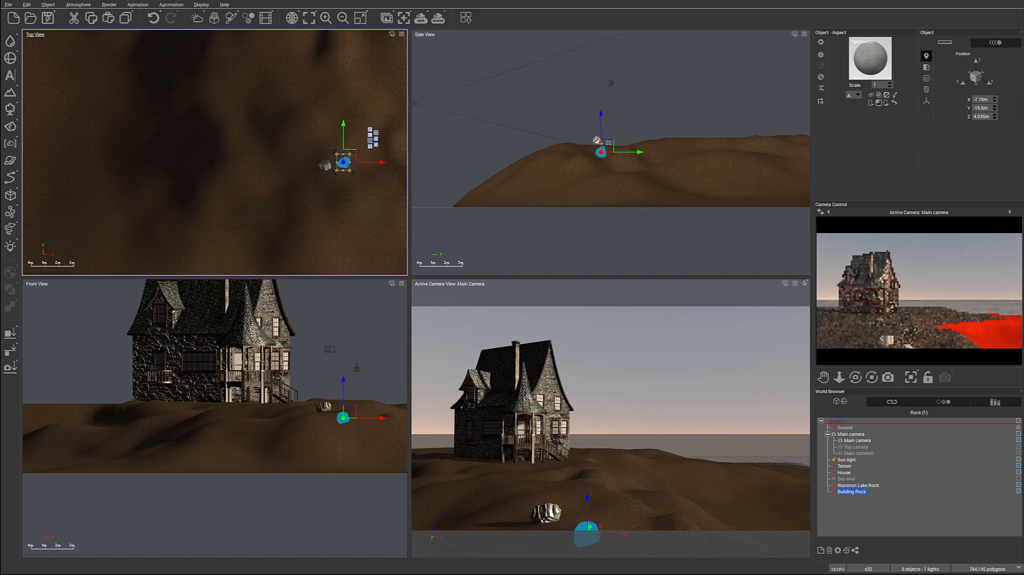
left_click_drag(606, 147, 612, 128)
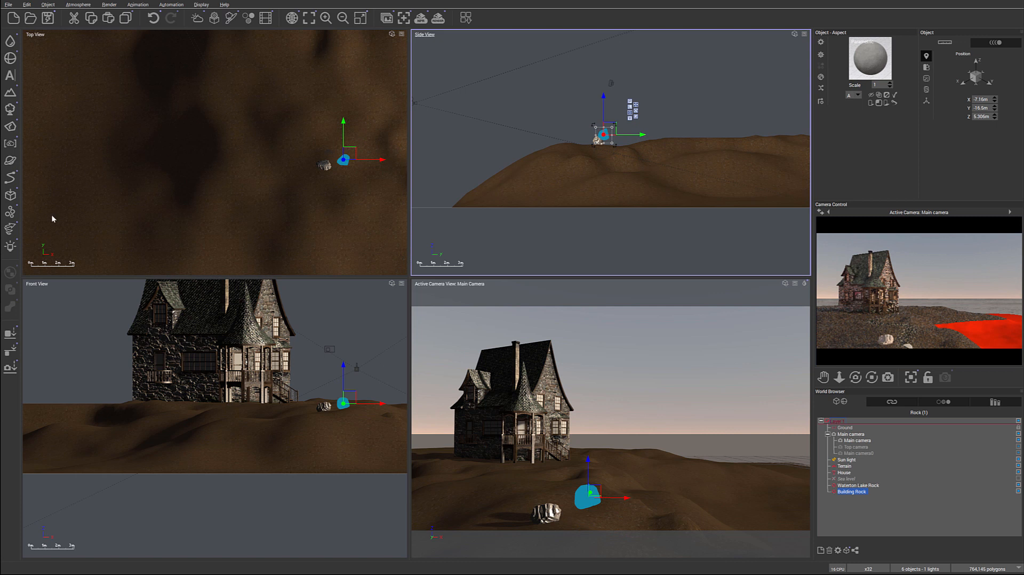
- Drop the Building Rock onto the terrain and add the rough Mountain Rock from the rock library
left_click(9, 334)
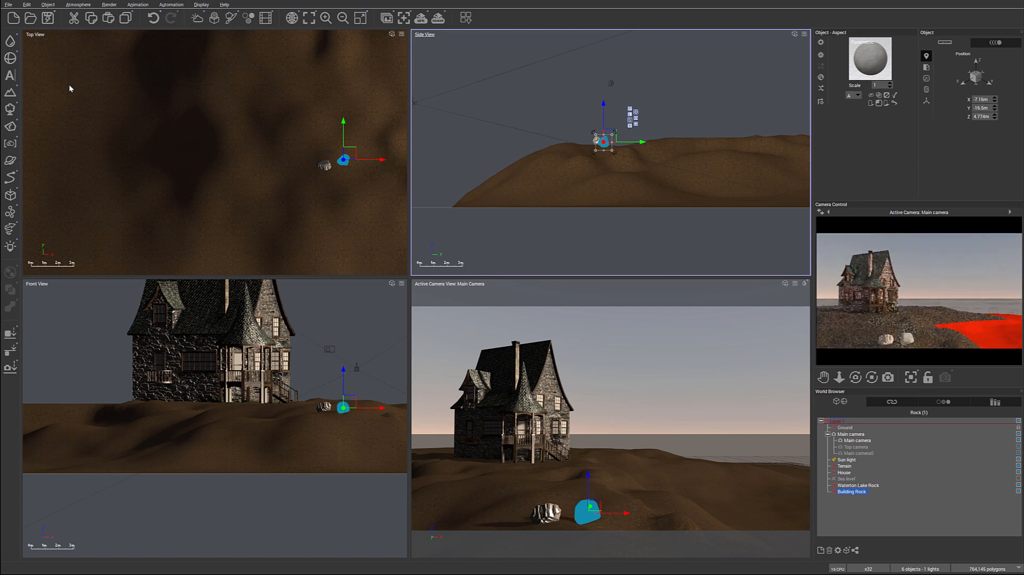
left_click(11, 143)
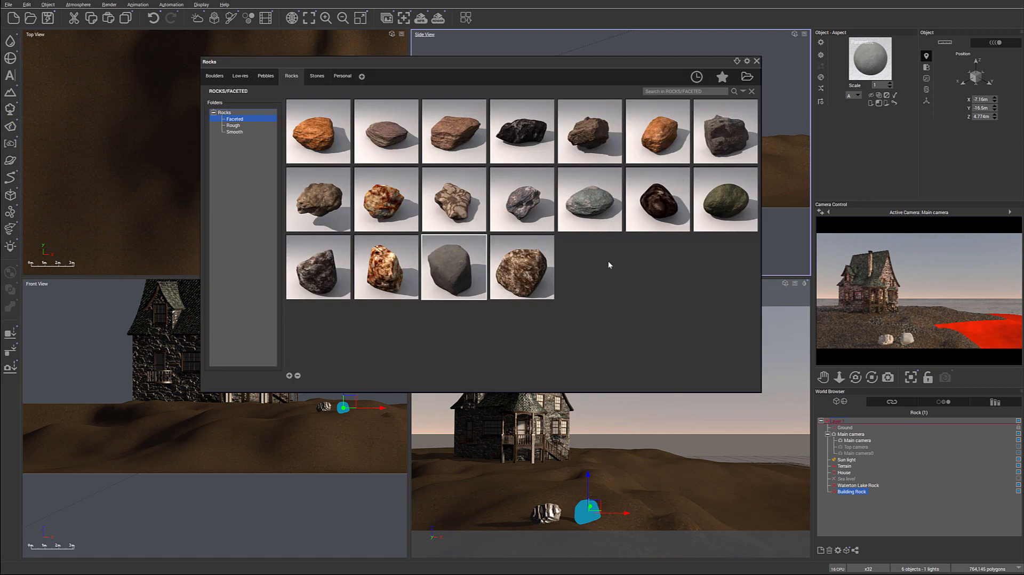
left_click(233, 125)
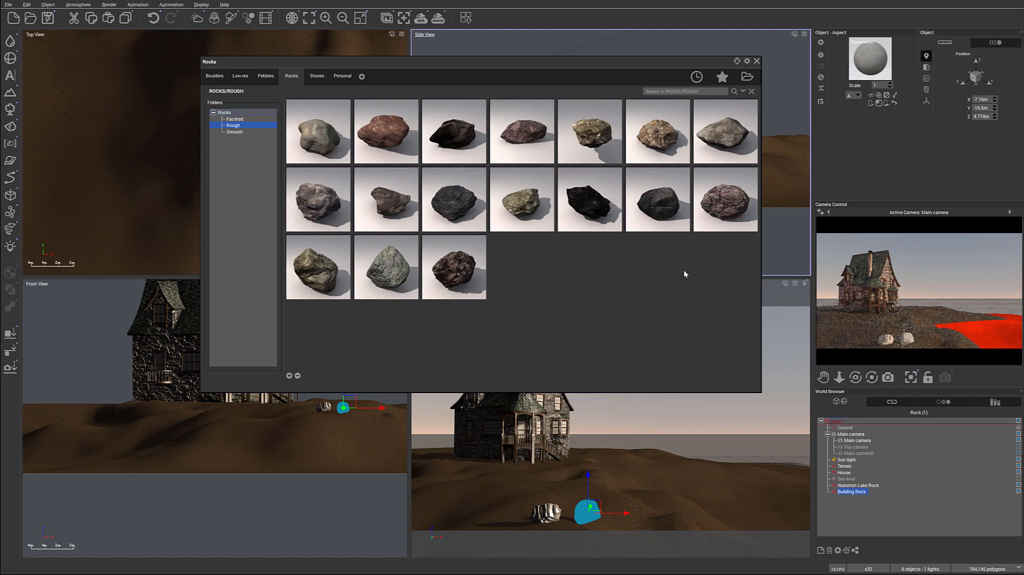
left_click(726, 135)
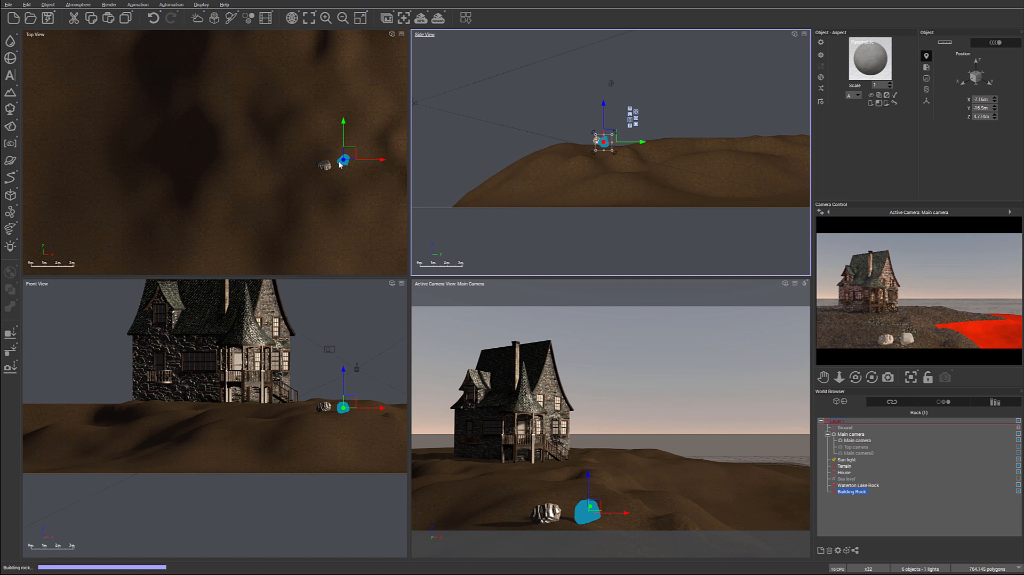
- Move the Mountain Rock behind the other two rocks, about X -7.9 m, Y -12.2 m, and drop it onto the terrain
left_click_drag(222, 143, 371, 149)
left_click_drag(605, 113, 605, 83)
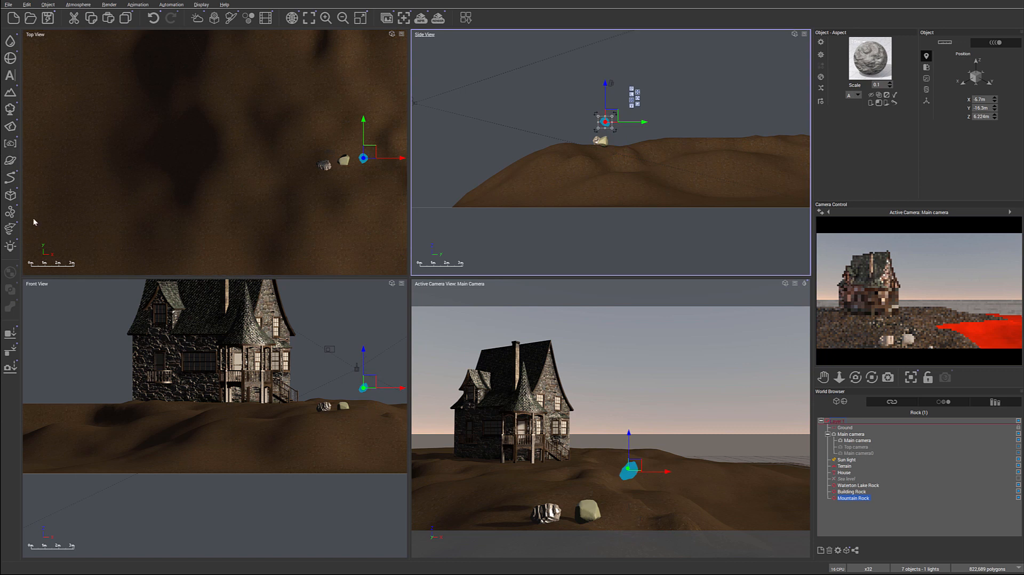
left_click(9, 336)
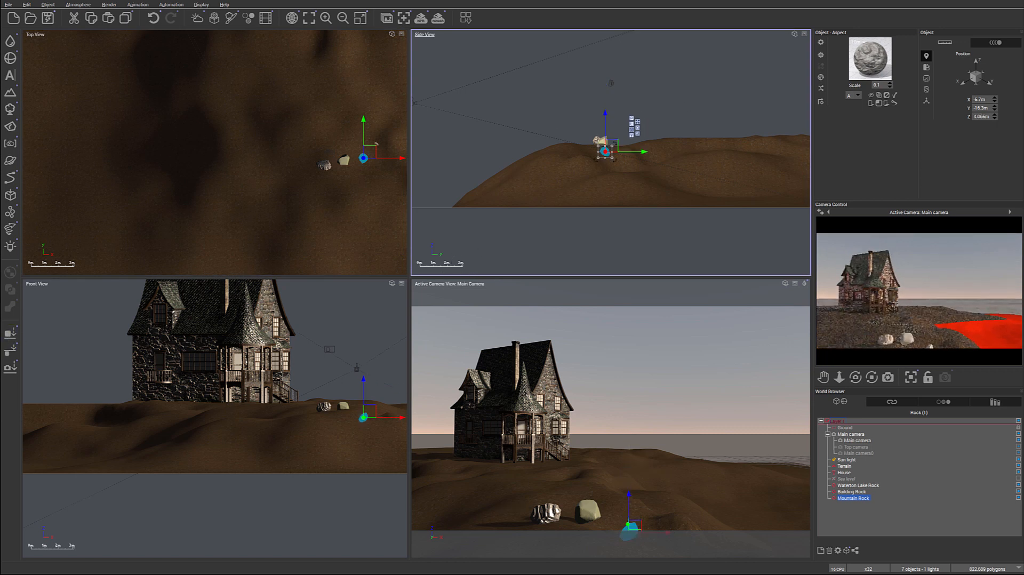
left_click_drag(364, 158, 333, 130)
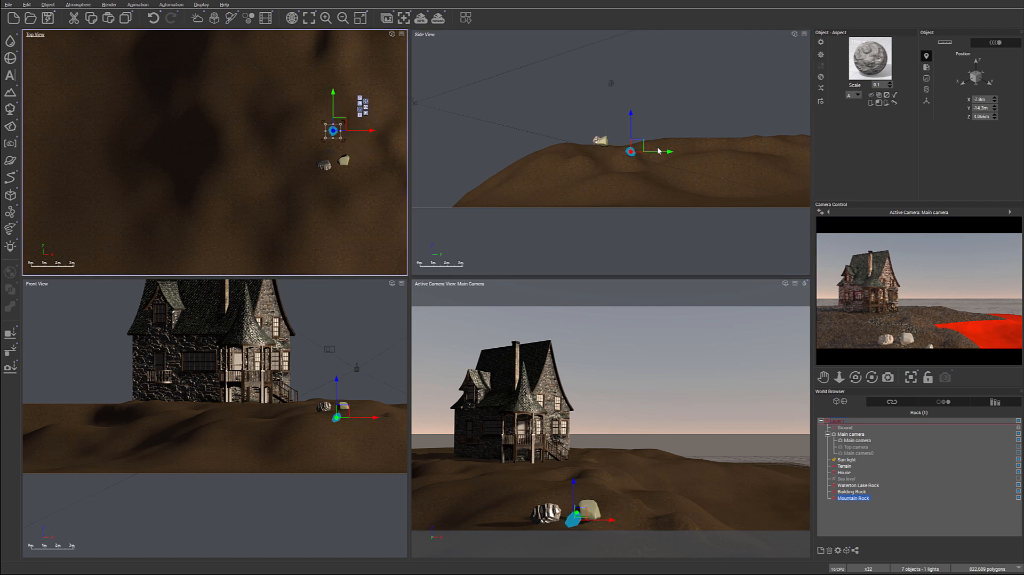
left_click_drag(640, 145, 672, 106)
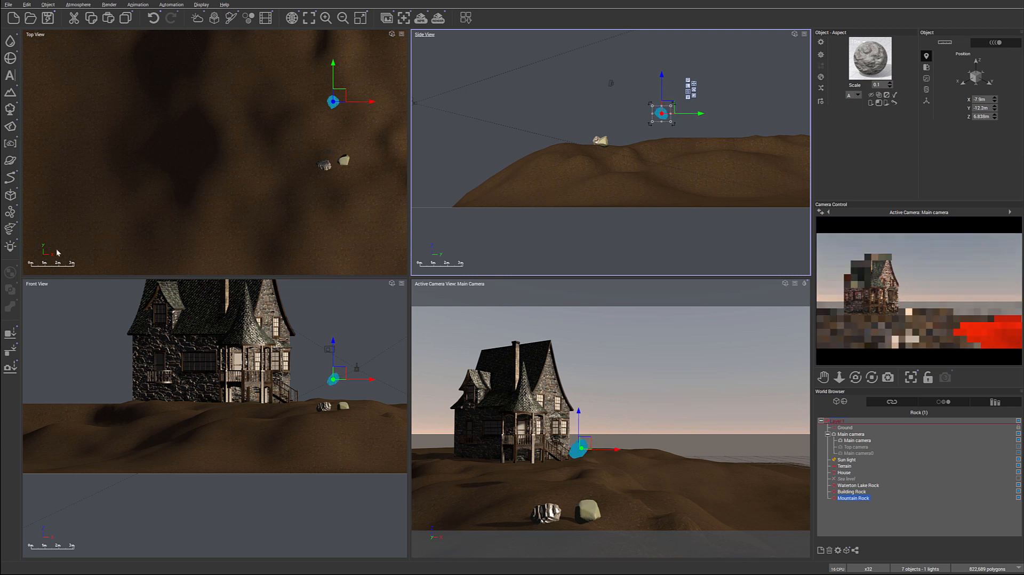
left_click(11, 333)
- Render the main camera view to check the three rocks, keeping the post-render settings, and close the render display
left_click(438, 16)
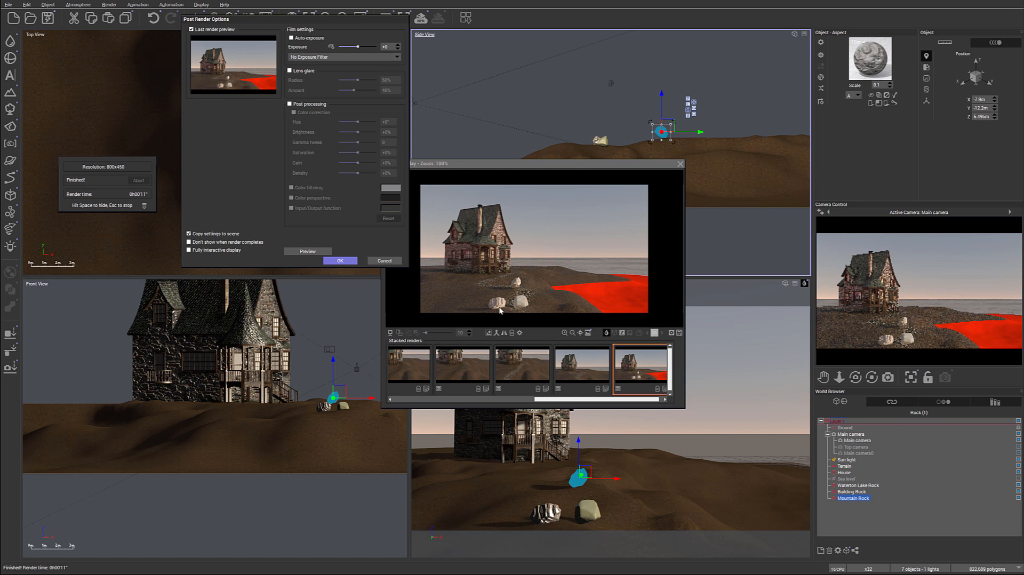
left_click(336, 261)
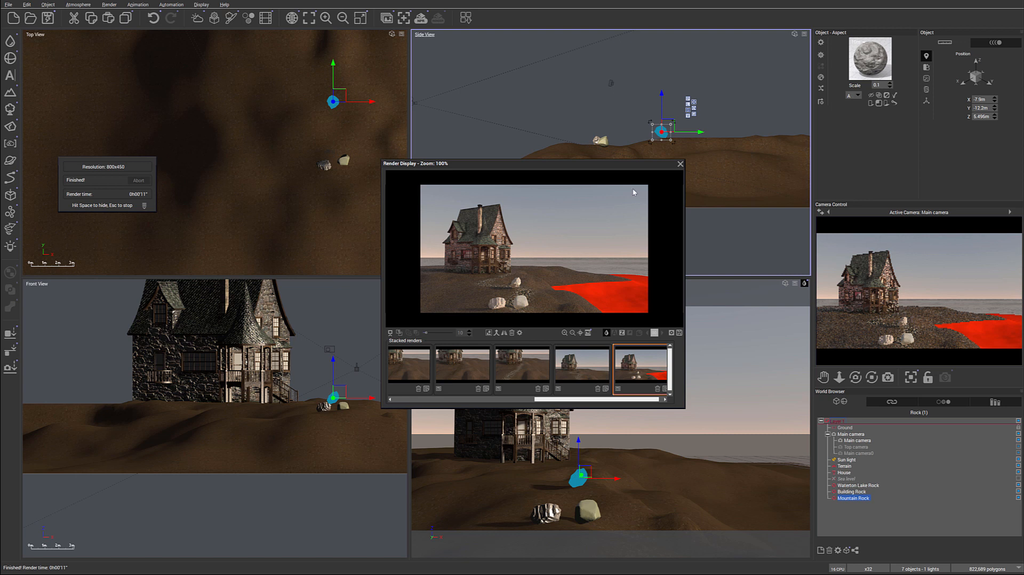
left_click(679, 164)
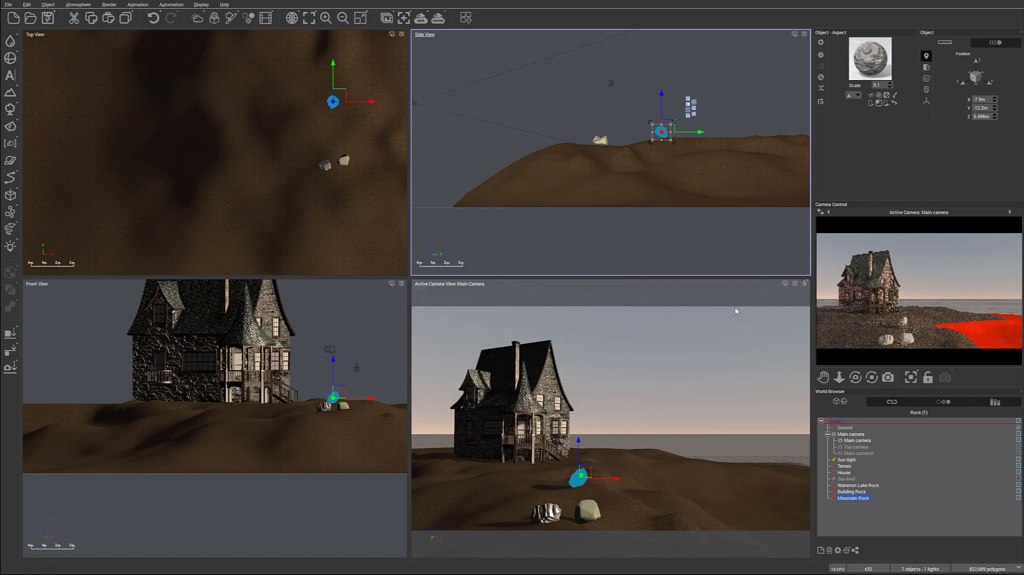
- Delete the Building Rock and the Mountain Rock from the scene
left_click(851, 492)
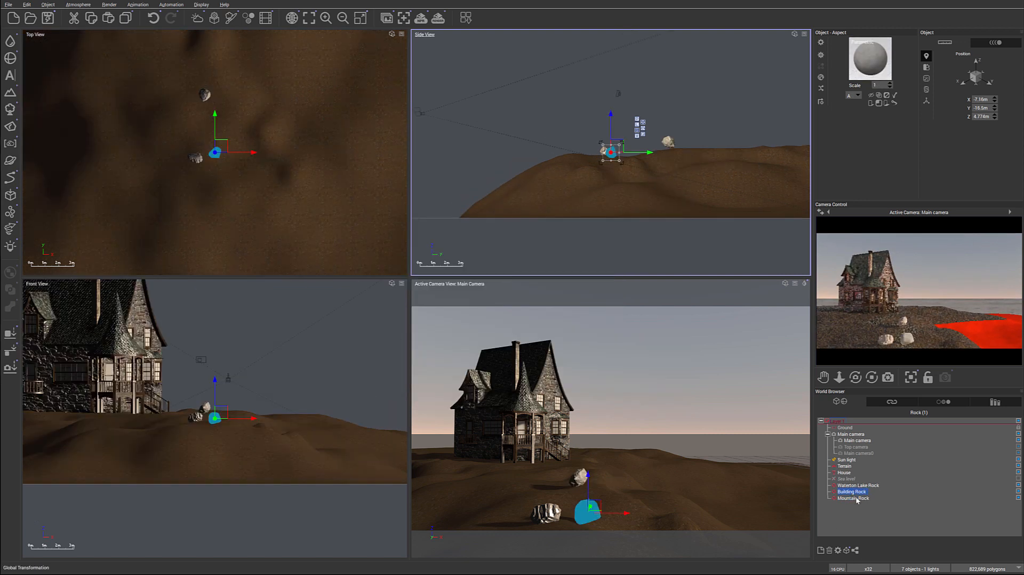
key("Delete")
left_click(855, 491)
key("Delete")
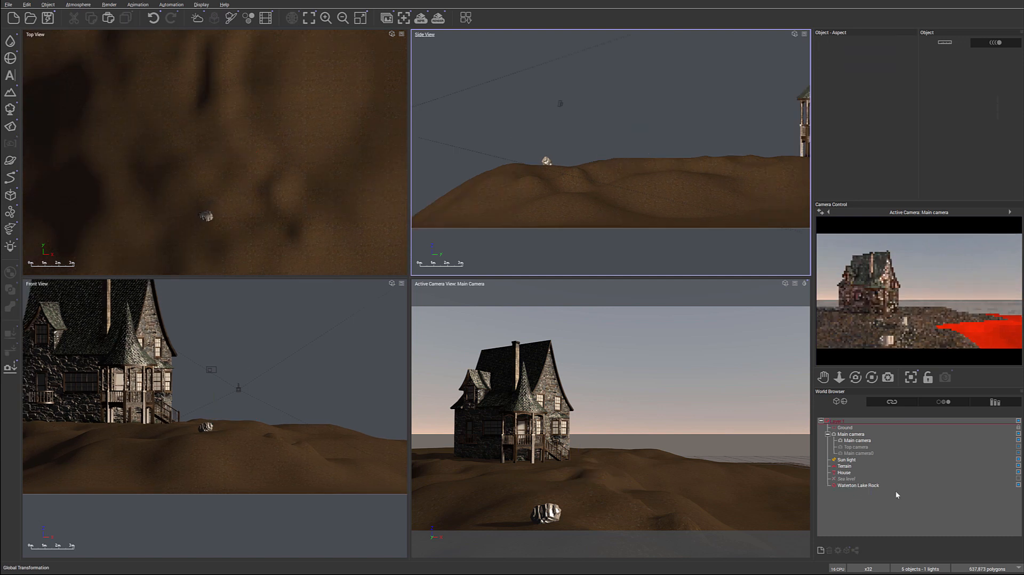
- Move the Waterton Lake Rock to about X -9.5 m, Y -17 m and sink it slightly into the terrain at about Z 4.6 m
left_click(867, 485)
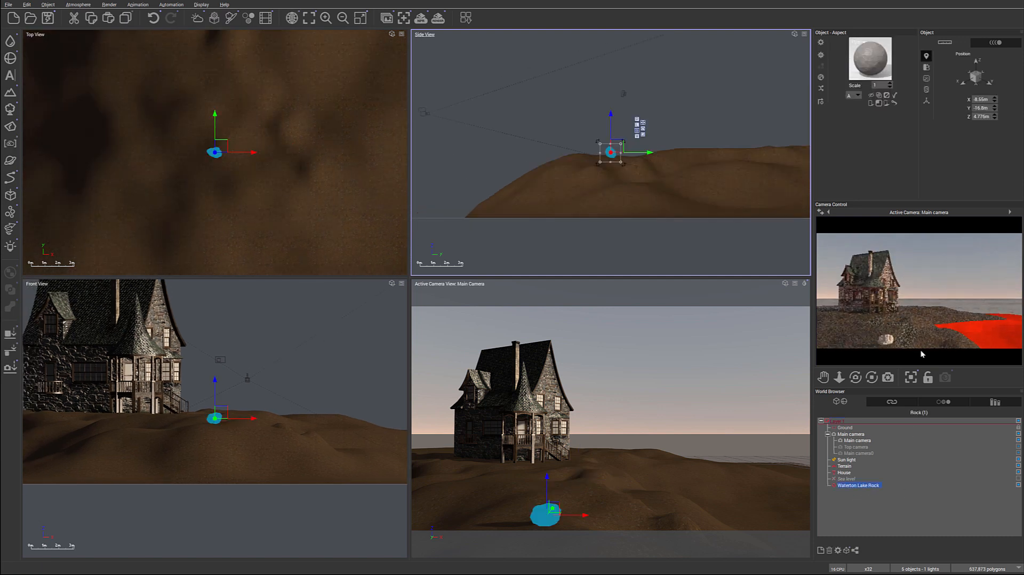
right_click(872, 338)
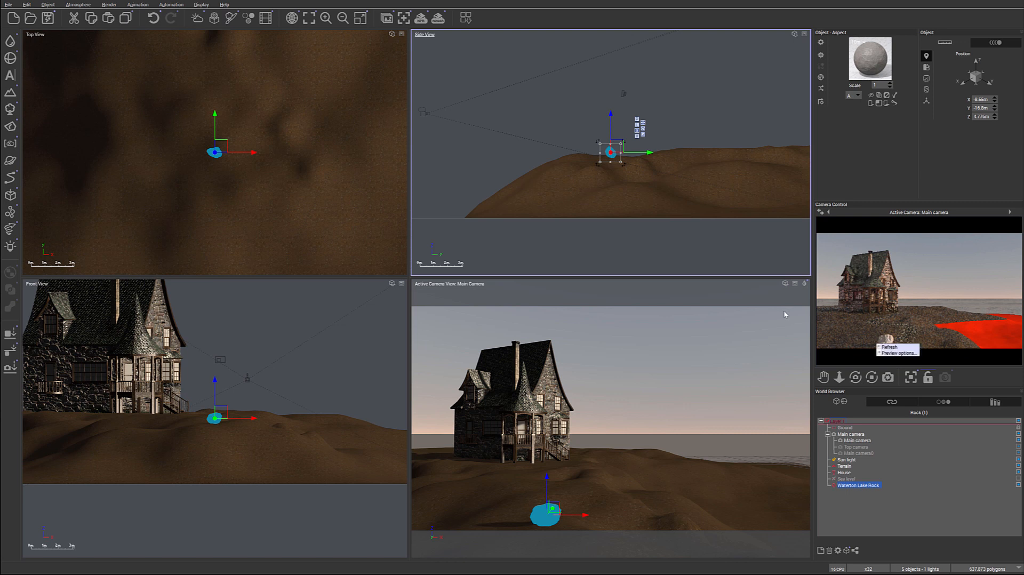
mouse_move(222, 146)
left_mouse_down()
mouse_move(299, 161)
mouse_move(224, 158)
mouse_move(206, 144)
left_mouse_up()
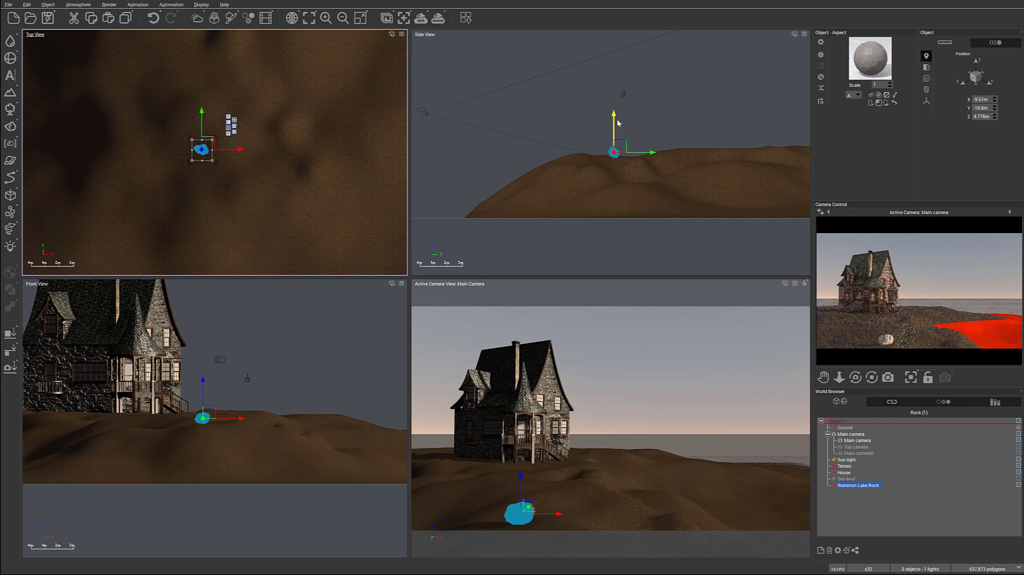
left_click_drag(620, 145, 615, 129)
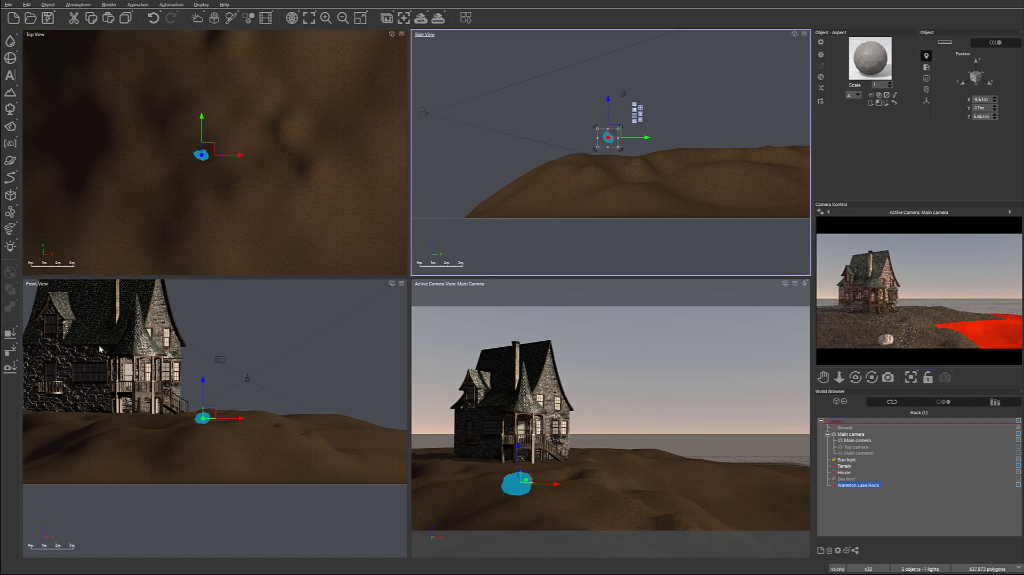
left_click(19, 334)
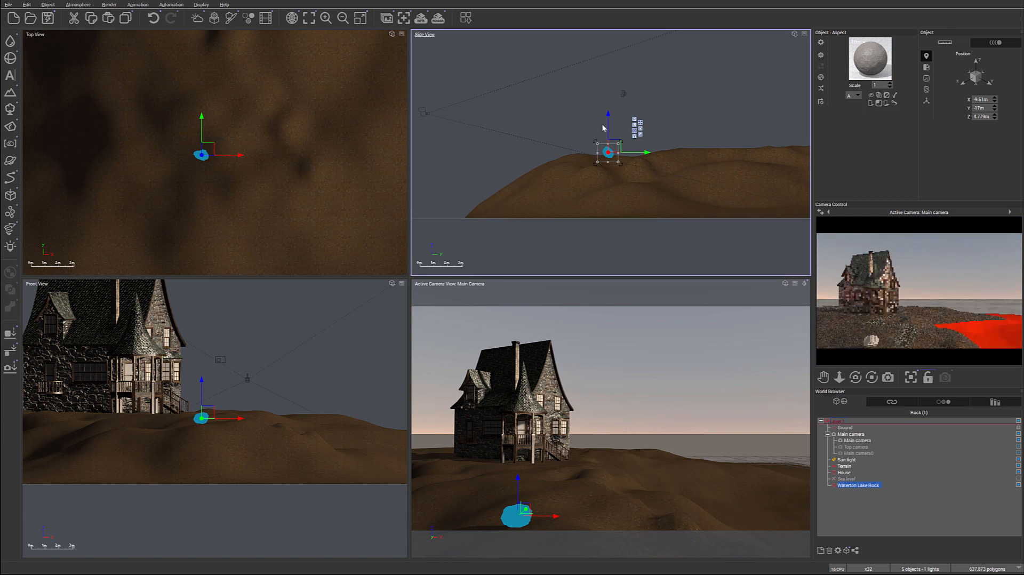
left_click_drag(607, 114, 608, 116)
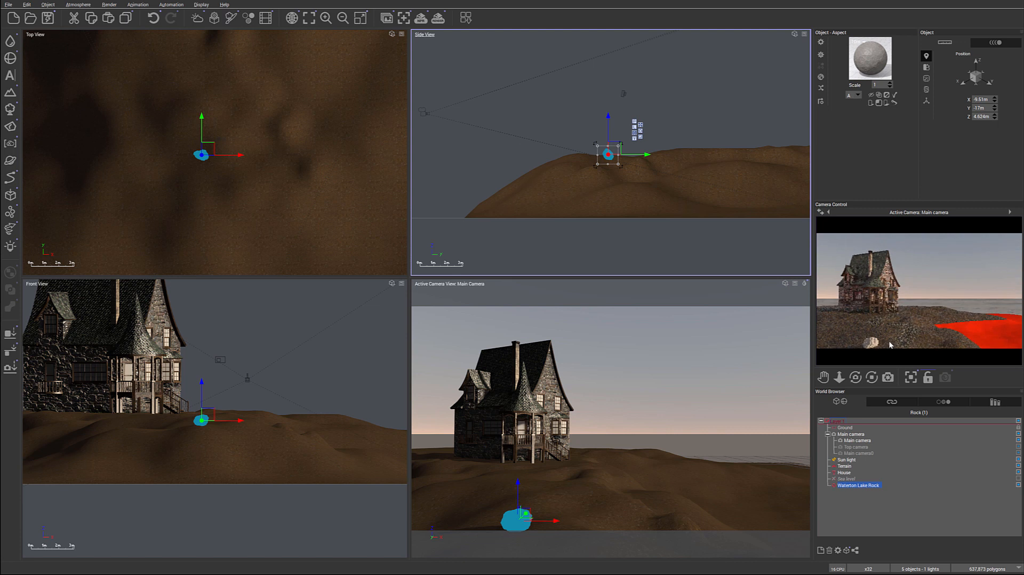
- Add a second faceted Waterton Lake Rock and place it against the first, about X -9.1 m, Y -16.4 m, Z 5 m
left_click(11, 126)
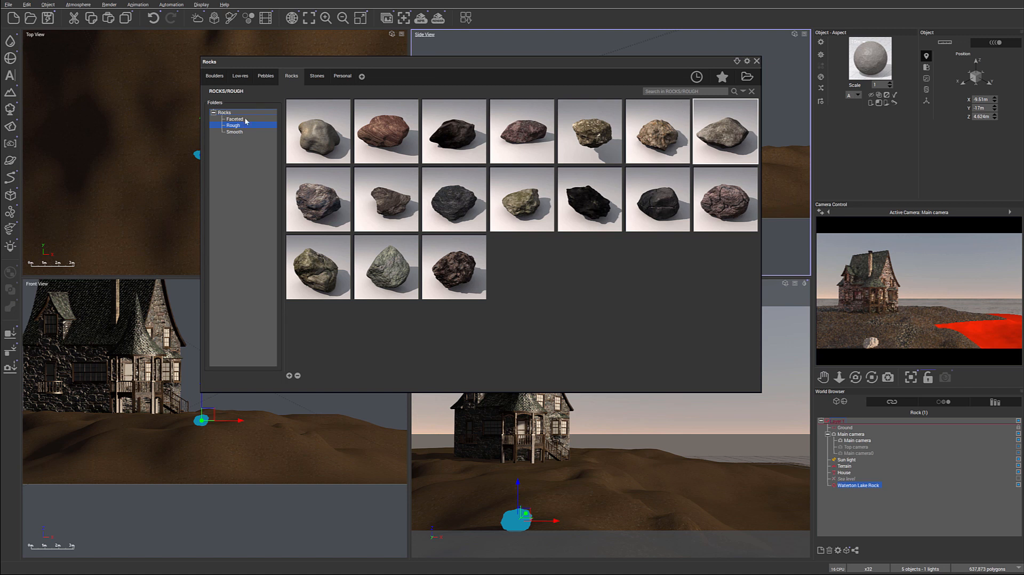
left_click(240, 132)
left_click(234, 120)
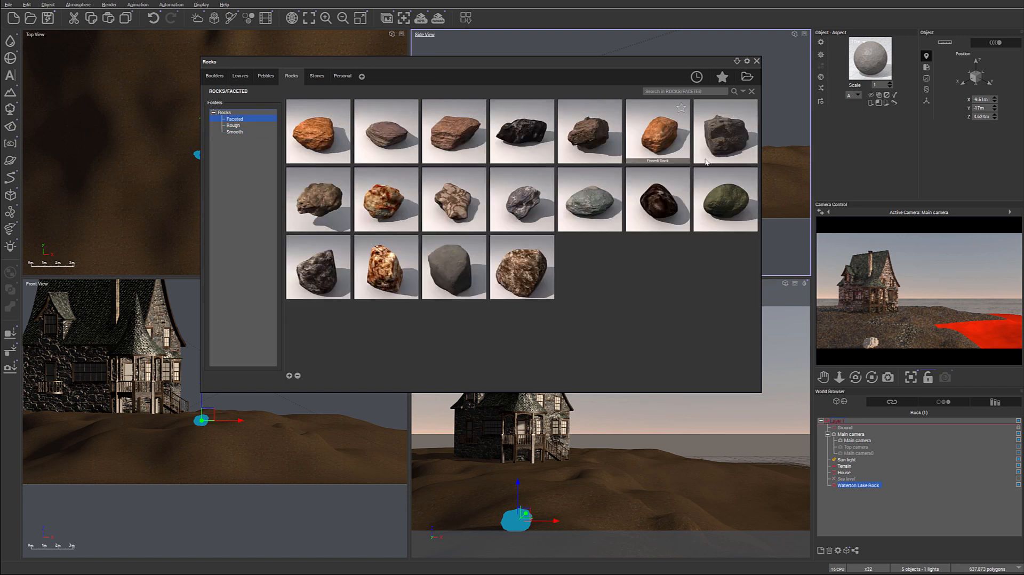
double_click(716, 142)
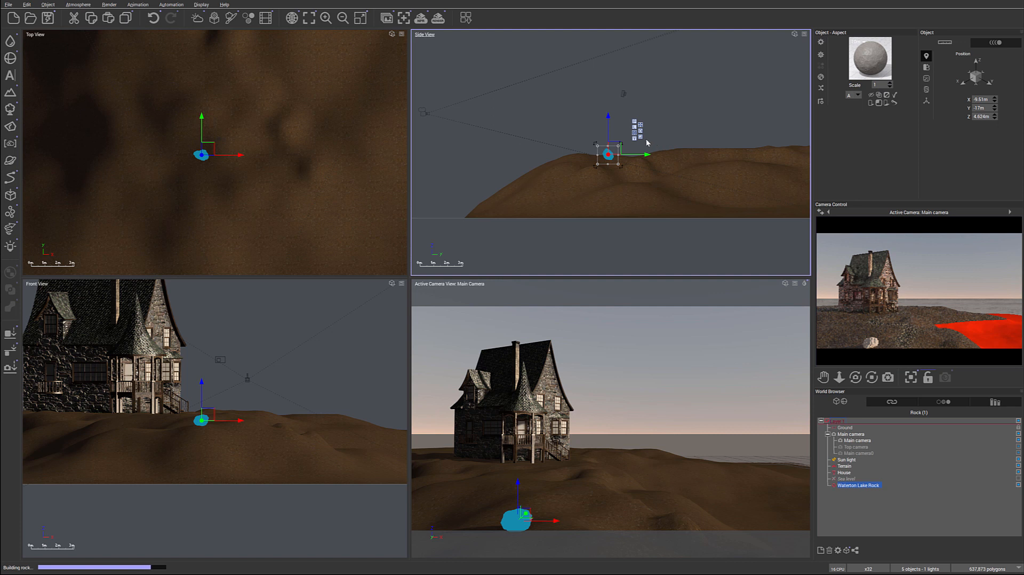
mouse_move(615, 146)
left_mouse_down()
mouse_move(617, 136)
mouse_move(618, 147)
left_mouse_up()
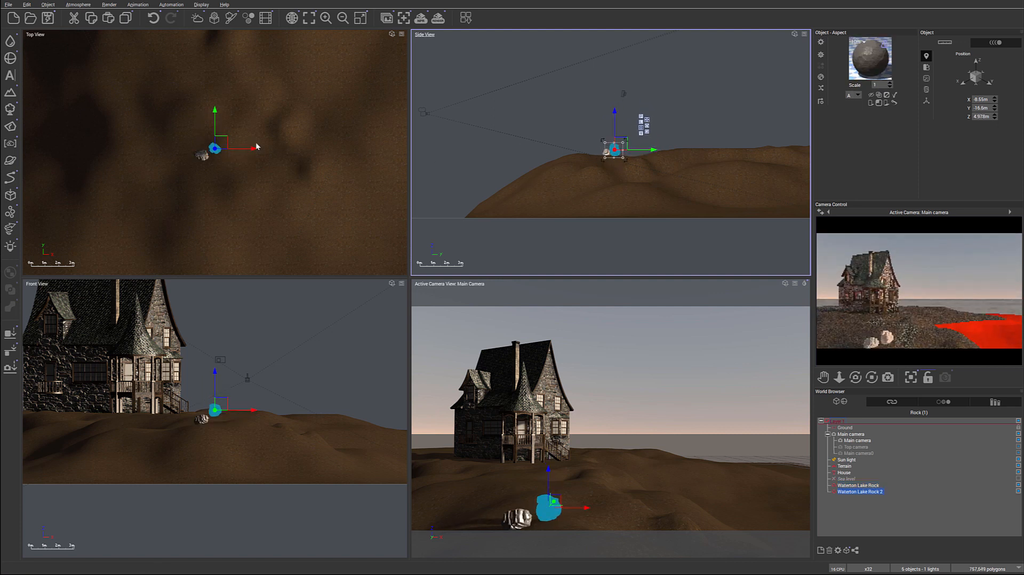
left_click_drag(221, 142, 214, 140)
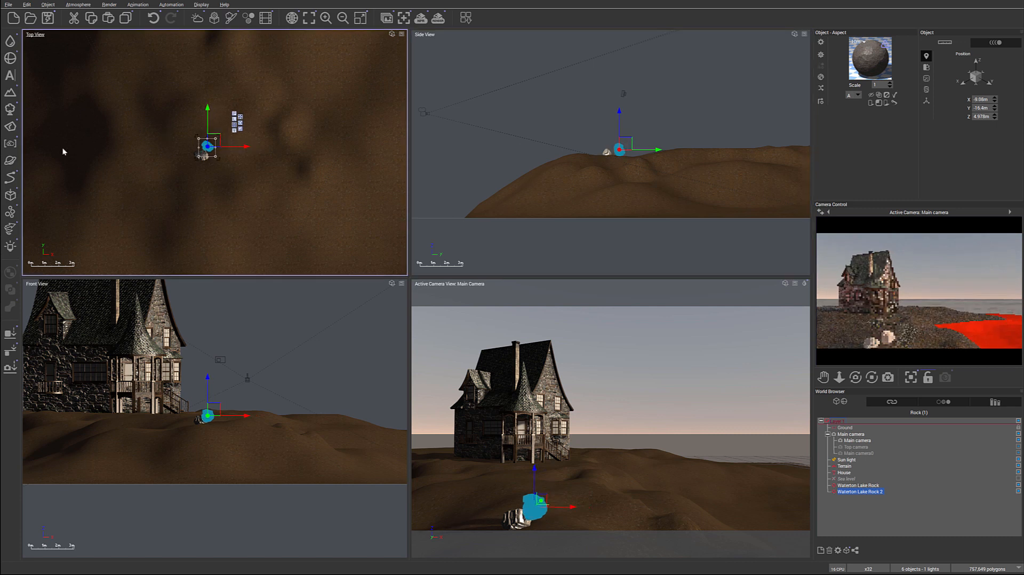
- Add a third Waterton Lake Rock nearer the house, about X -11.2 m, Y -12.9 m, and settle it into the terrain at about Z 4.8 m
left_click(11, 127)
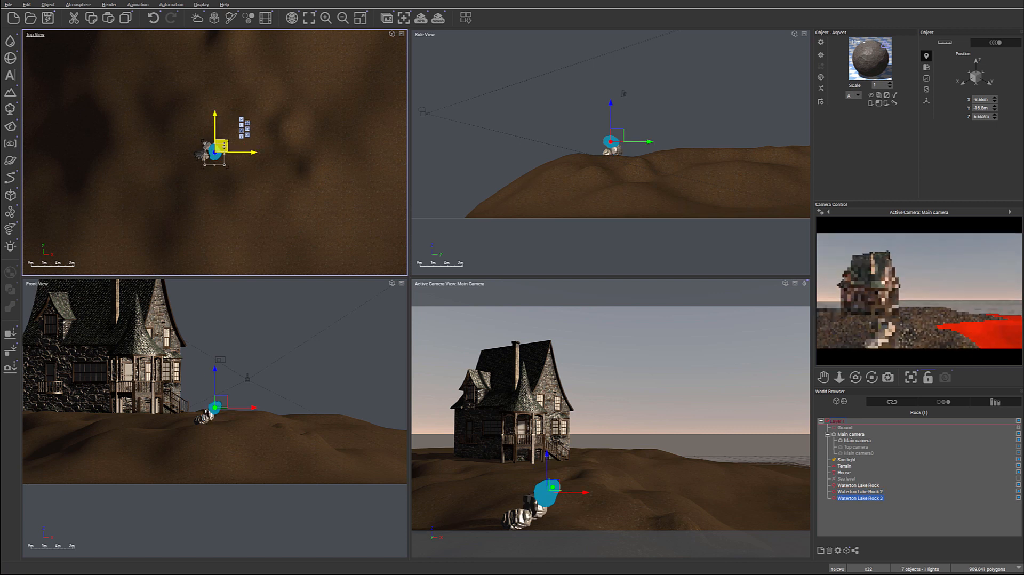
left_click_drag(203, 130, 184, 91)
left_click(12, 333)
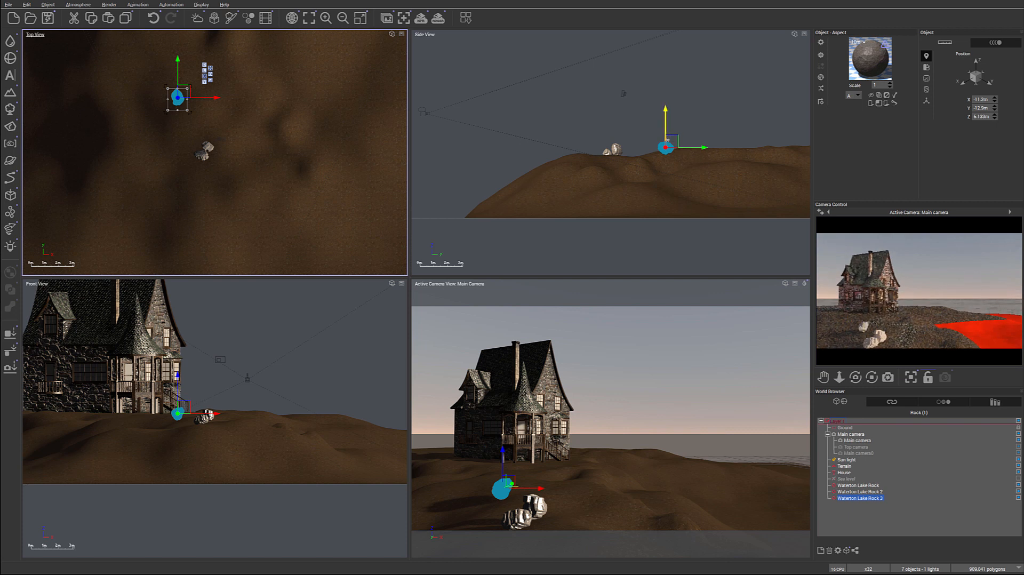
left_click_drag(672, 140, 672, 146)
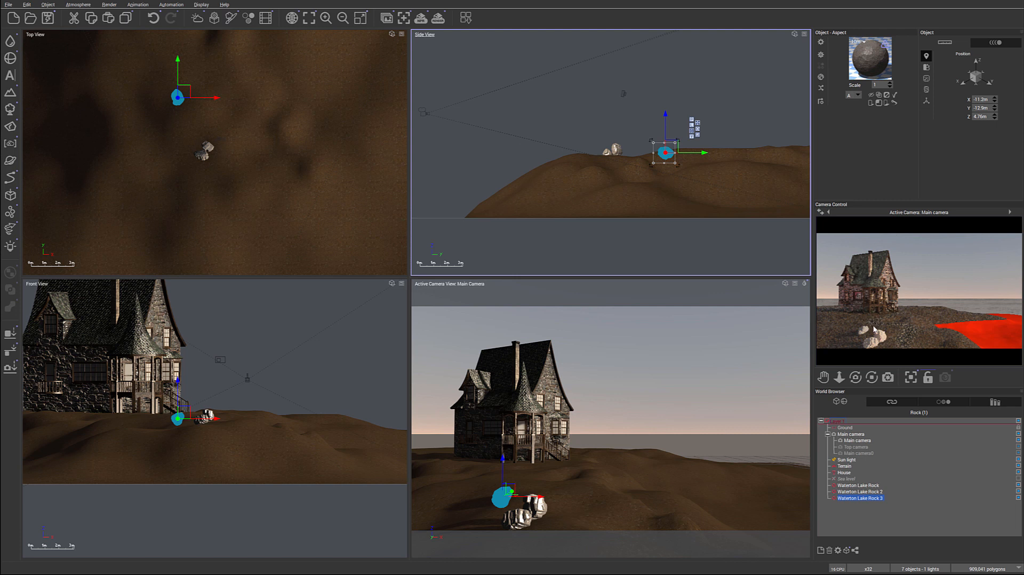
- Add a fourth Waterton Lake Rock behind the front pair, about X -8.6 m, Y -14.6 m, and lower it to about Z 4.8 m
left_click(10, 126)
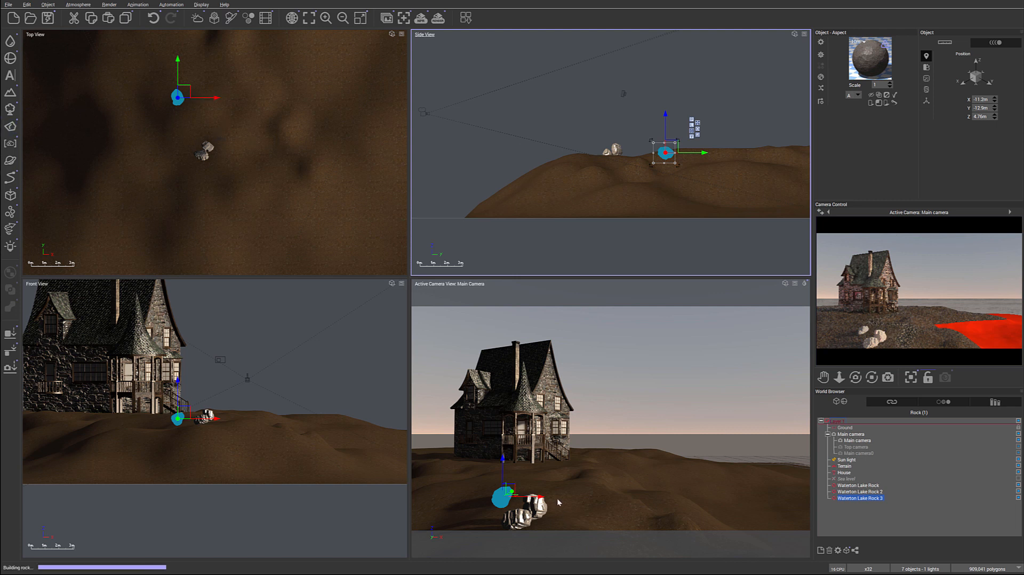
left_click_drag(223, 144, 217, 113)
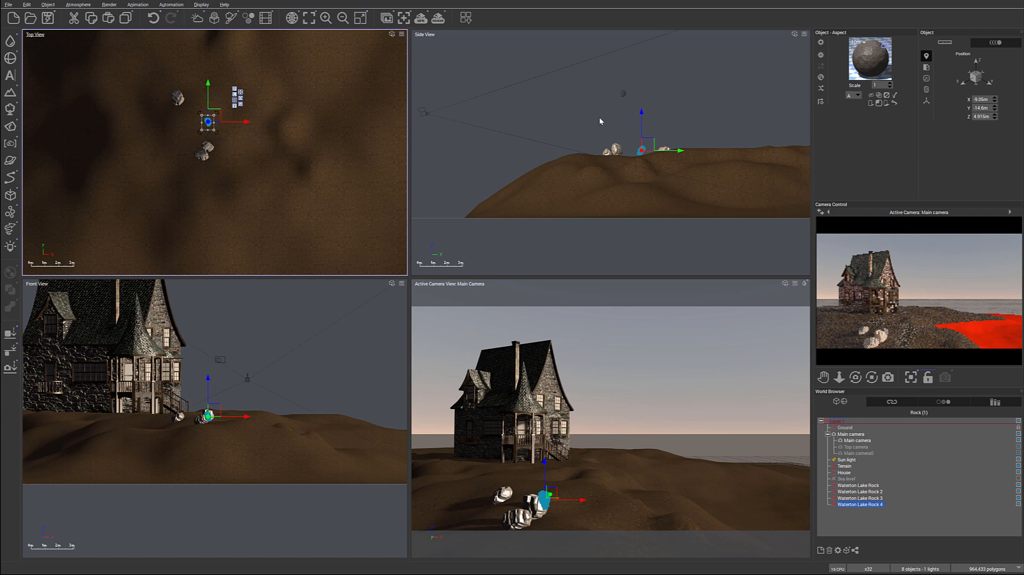
left_click(642, 113)
left_click_drag(642, 113, 643, 114)
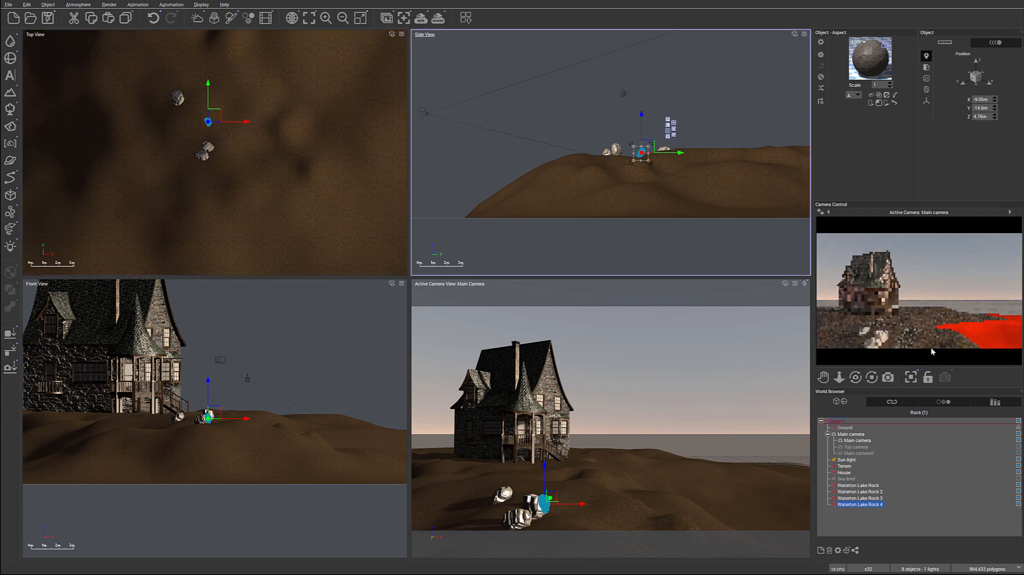
left_click(245, 122)
left_click_drag(245, 122, 250, 121)
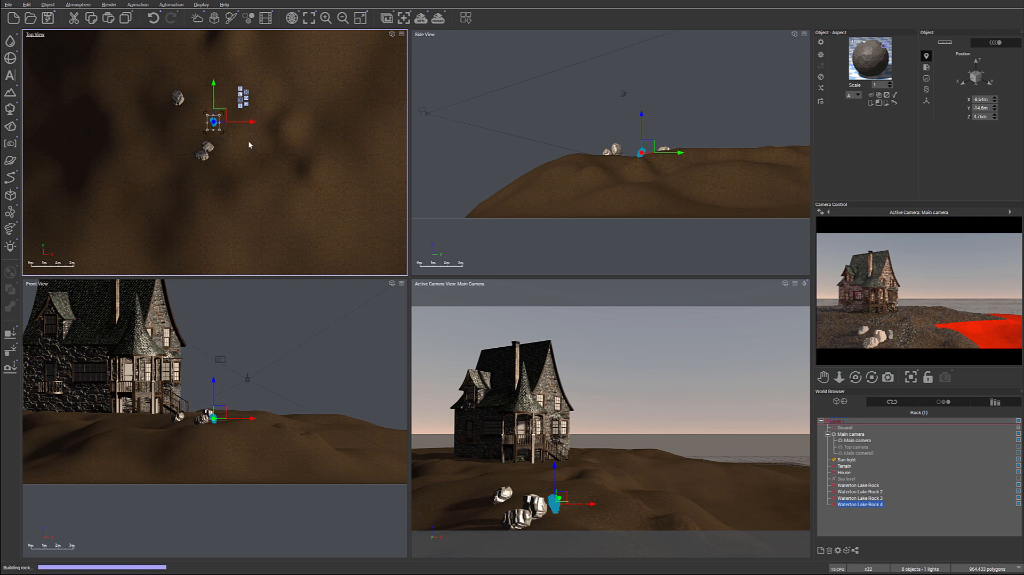
- Add a fifth Waterton Lake Rock just behind the fourth, about X -8.8 m, Y -13.7 m, and lower it to about Z 4.8 m
left_click_drag(220, 147, 219, 108)
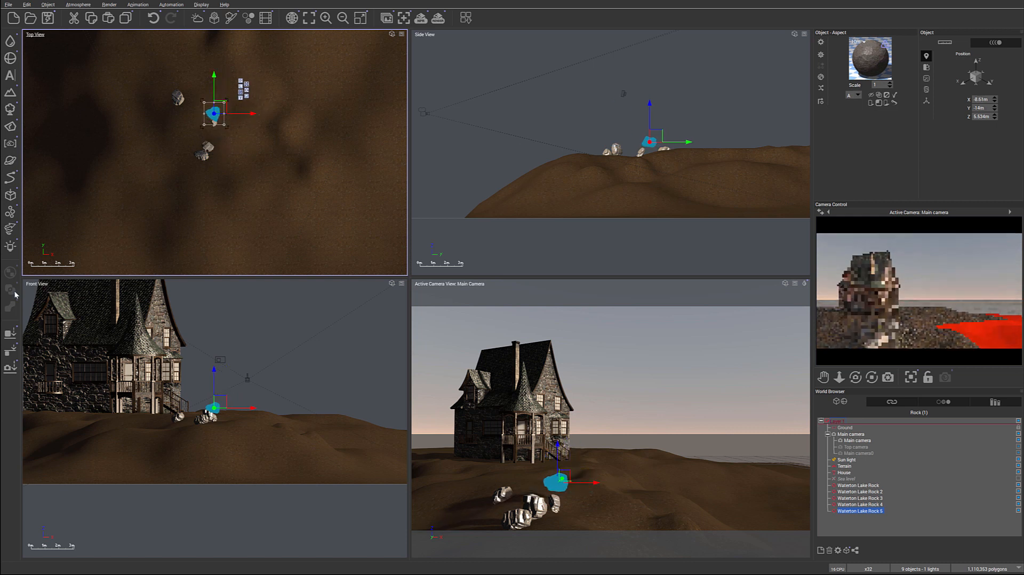
left_click(11, 334)
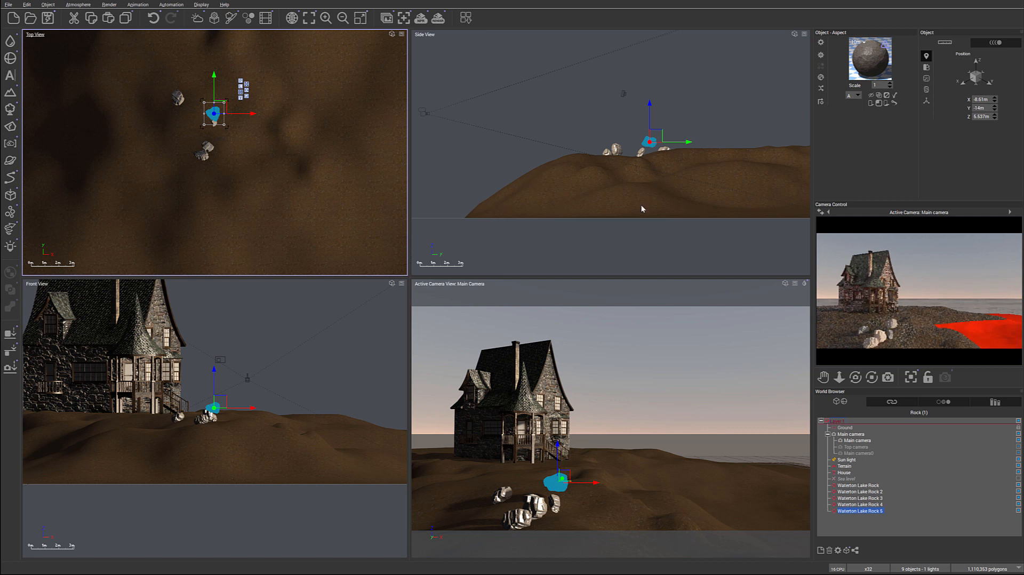
left_click_drag(655, 134, 652, 143)
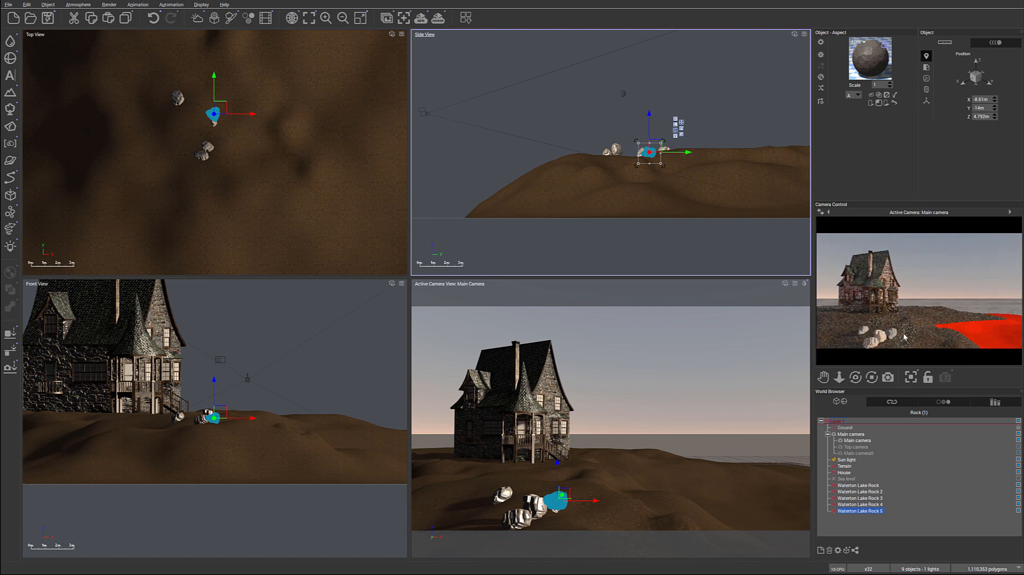
left_click_drag(223, 107, 220, 104)
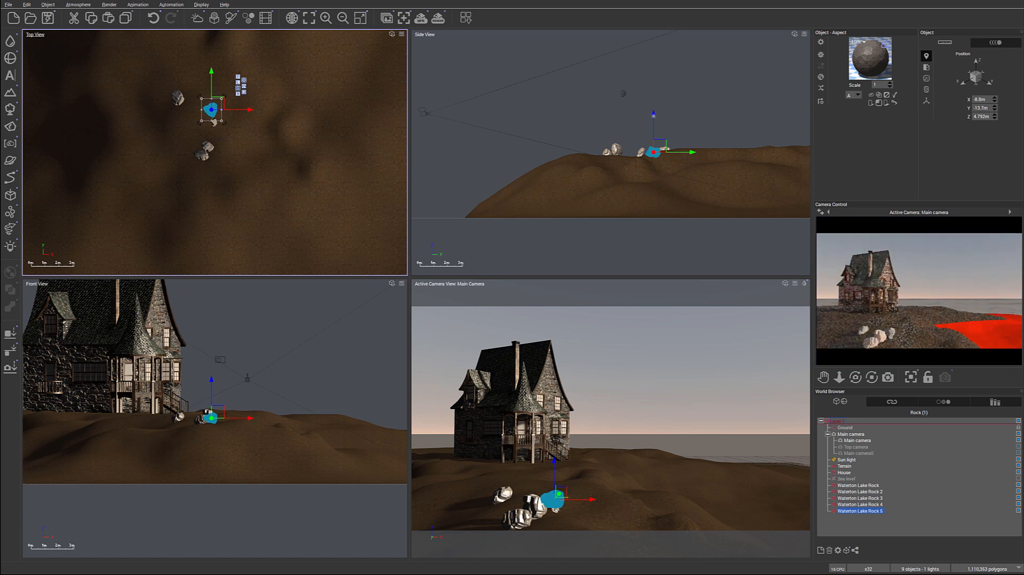
- Raise the fifth rock, drop it back onto the surface, and settle it at about Z 4.9 m
left_click_drag(653, 119, 652, 104)
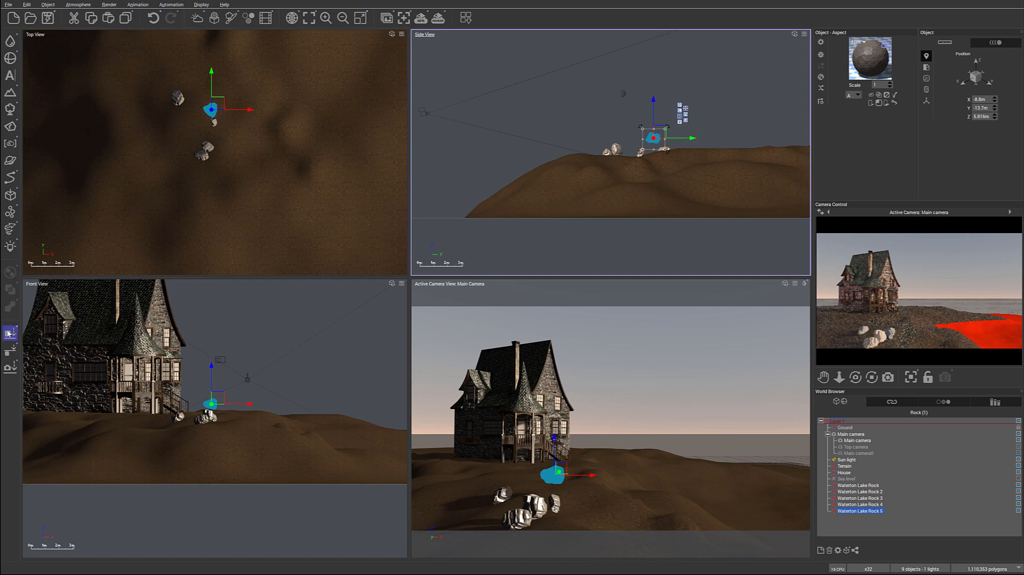
left_click(10, 333)
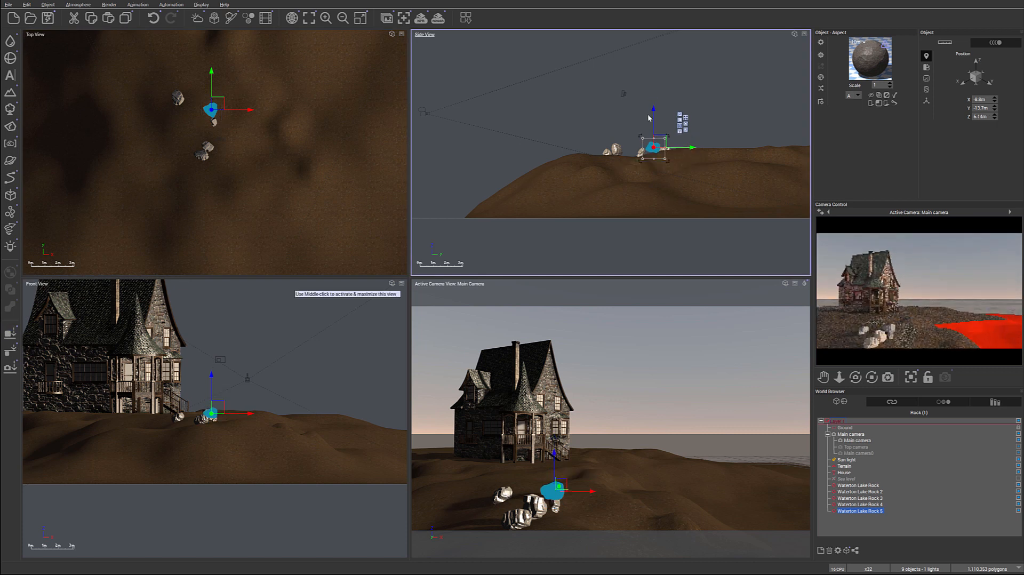
left_click_drag(653, 120, 653, 125)
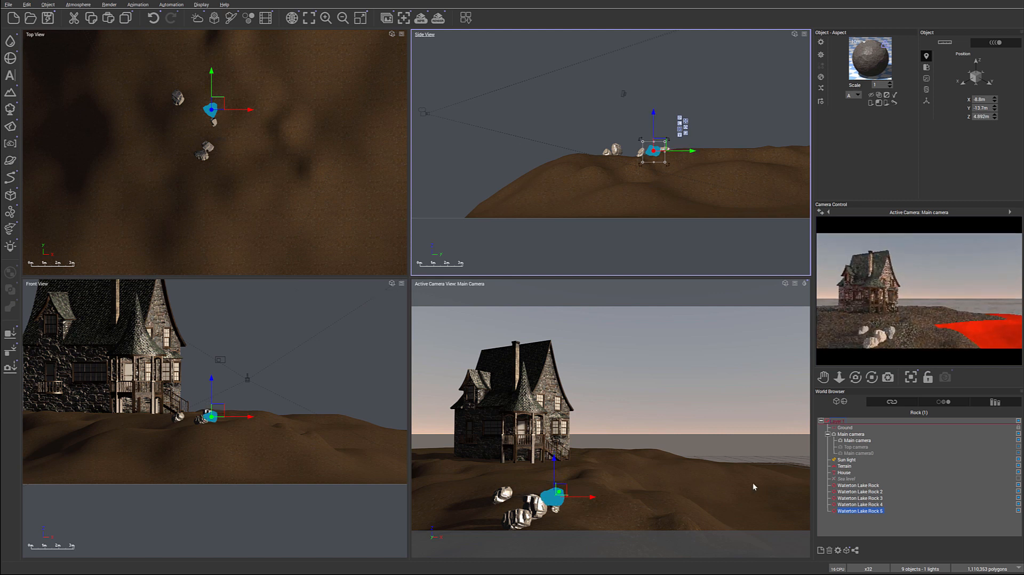
- Add a sixth Waterton Lake Rock on the open slope beyond the house, about X 2.6 m, Y 12.7 m, and drop it to about Z 3.1 m
mouse_move(315, 103)
middle_mouse_down()
mouse_move(229, 192)
mouse_move(329, 222)
mouse_move(343, 105)
mouse_move(313, 241)
mouse_move(254, 278)
middle_mouse_up()
mouse_move(294, 102)
middle_mouse_down()
mouse_move(248, 128)
mouse_move(303, 166)
mouse_move(295, 260)
middle_mouse_up()
mouse_move(253, 81)
middle_mouse_down()
mouse_move(206, 190)
mouse_move(227, 143)
middle_mouse_up()
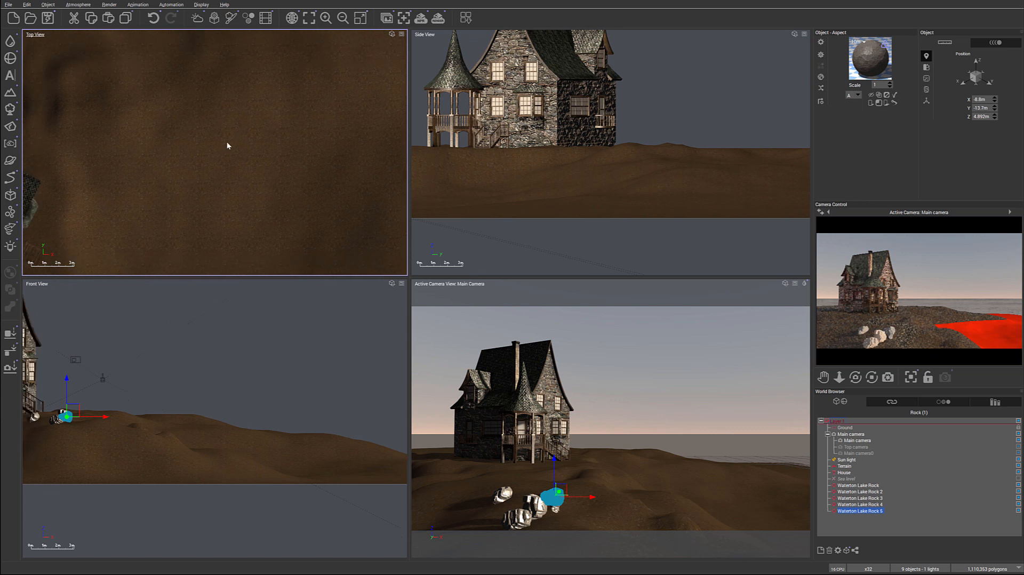
scroll(223, 141, "down", 4)
scroll(223, 141, "down", 2)
scroll(258, 190, "up", 4)
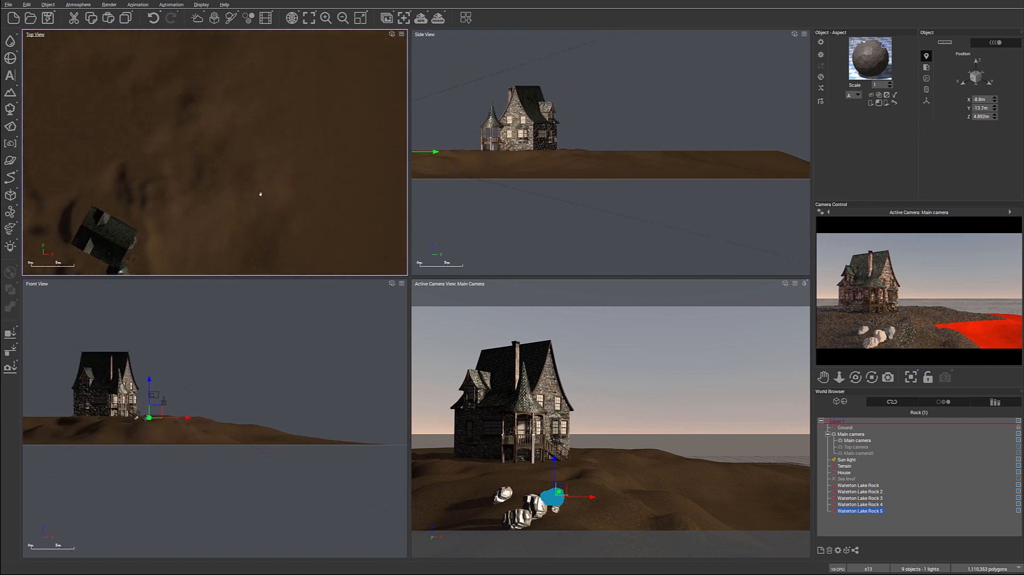
middle_click_drag(197, 183, 157, 186)
left_click(10, 126)
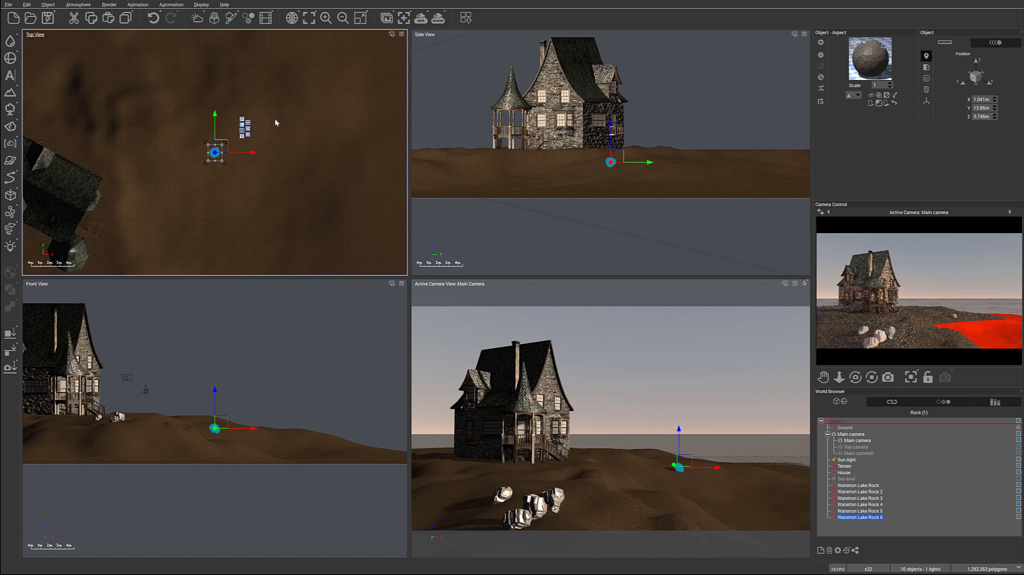
left_click_drag(223, 140, 238, 155)
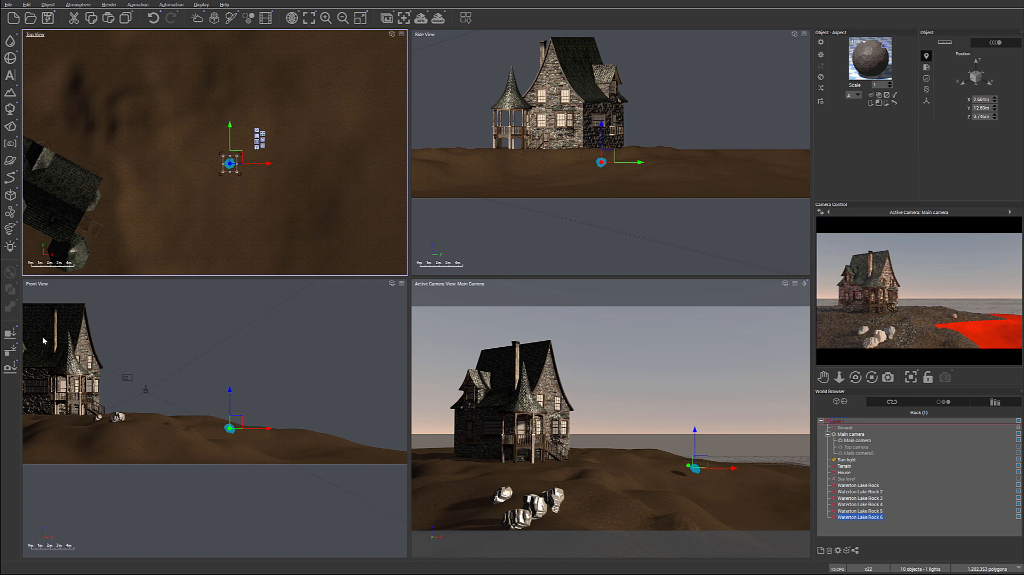
left_click(18, 346)
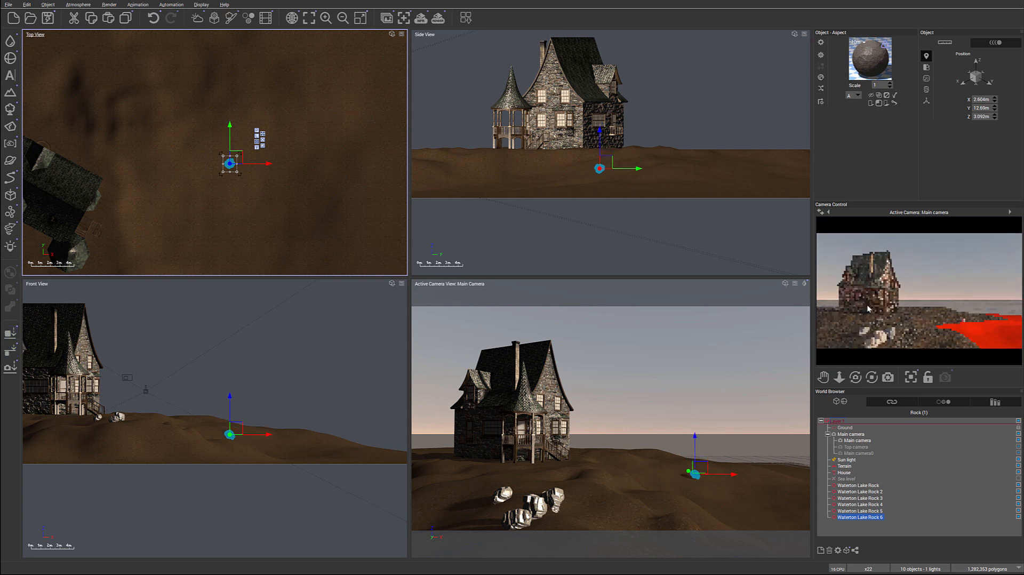
right_click(984, 325)
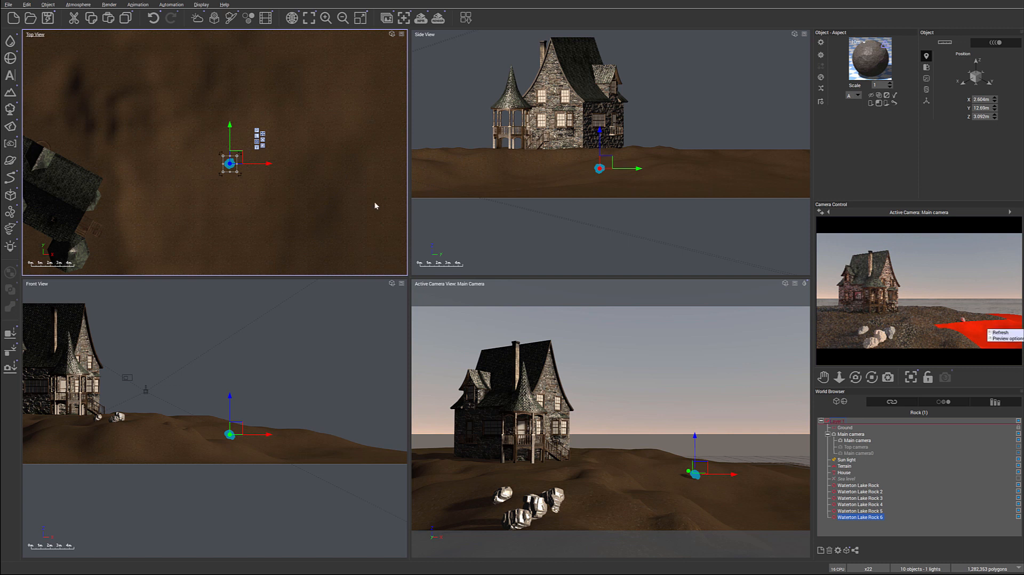
- Add a seventh Waterton Lake Rock farther out than the sixth, about X 10.3 m, Y 16.1 m, and drop it to about Z 2.9 m
scroll(352, 181, "down", 3)
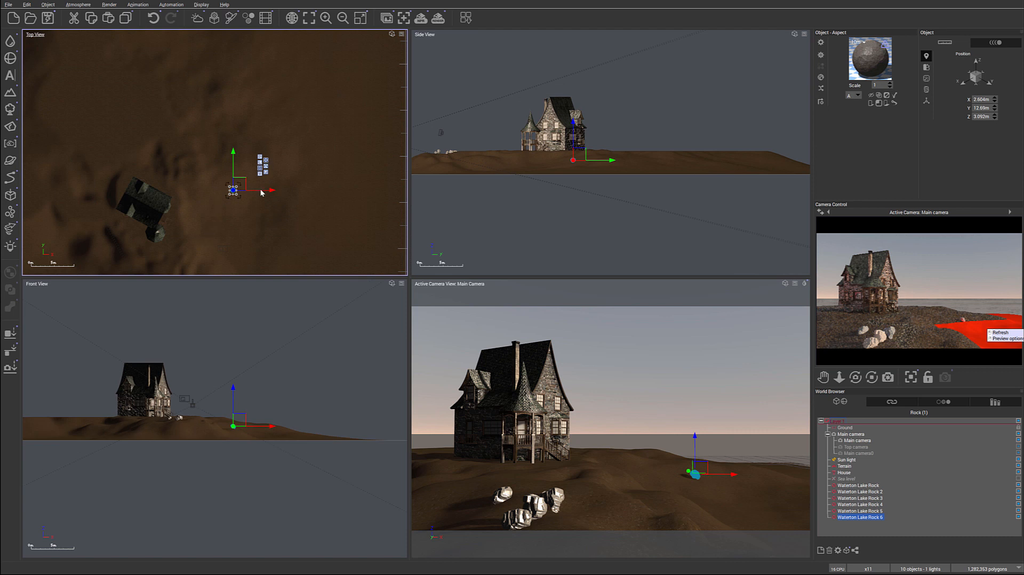
scroll(241, 196, "up", 3)
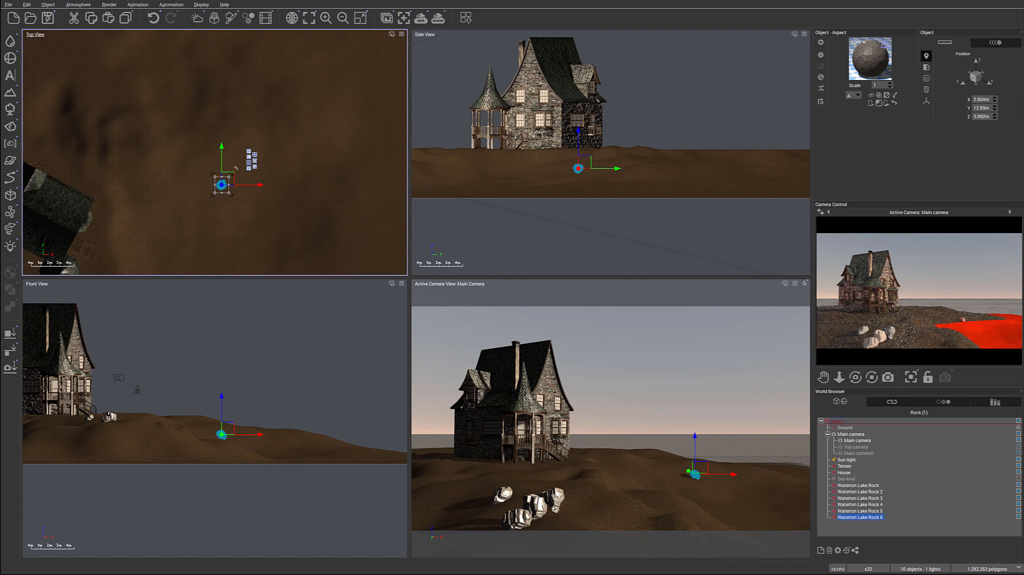
left_click(10, 126)
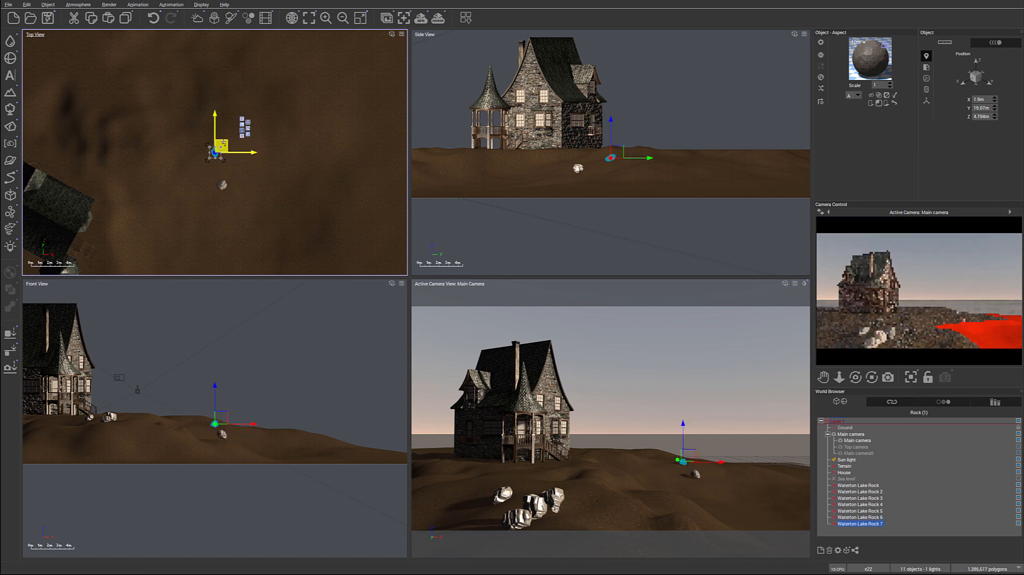
left_click_drag(223, 142, 296, 128)
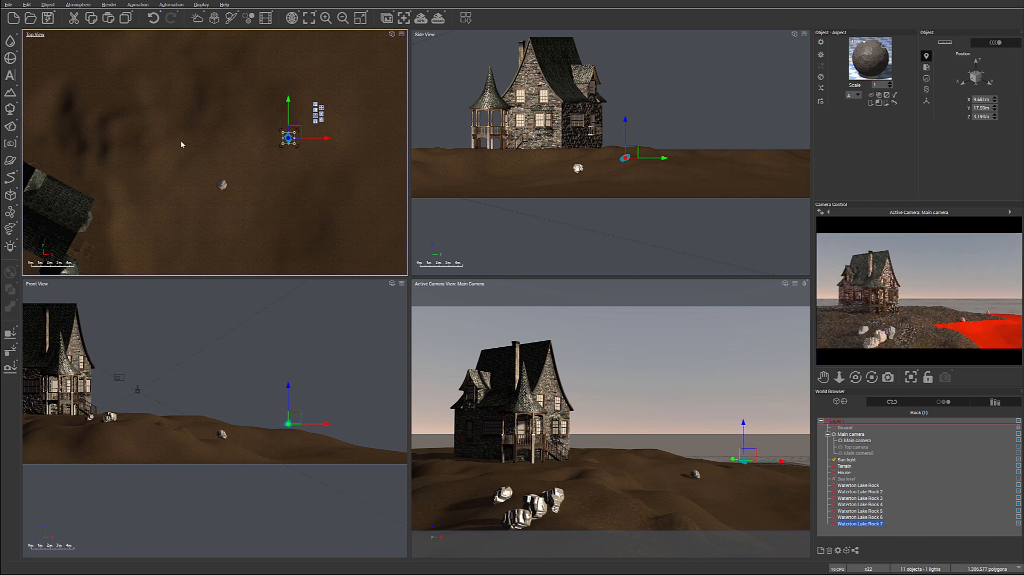
left_click_drag(295, 133, 302, 146)
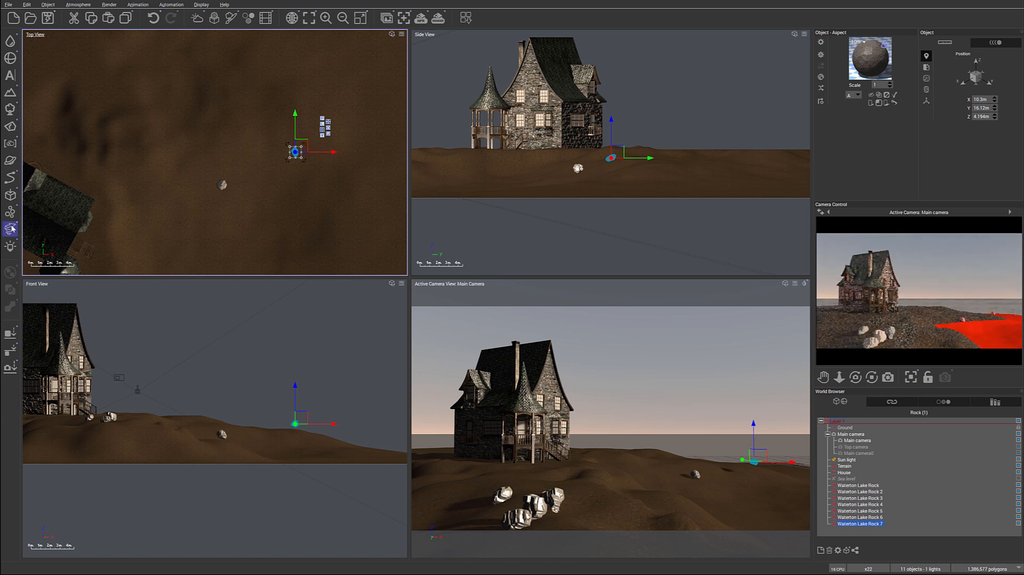
left_click(10, 333)
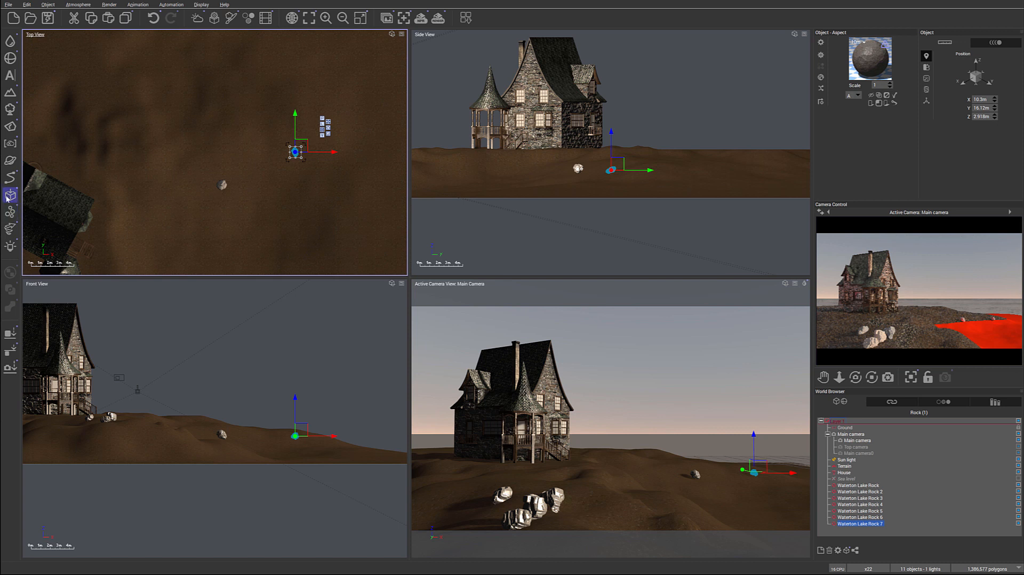
- Add an eighth Waterton Lake Rock beyond the seventh, about X 14.4 m, Y 18.6 m, resting at about Z 3.2 m
left_click(10, 126)
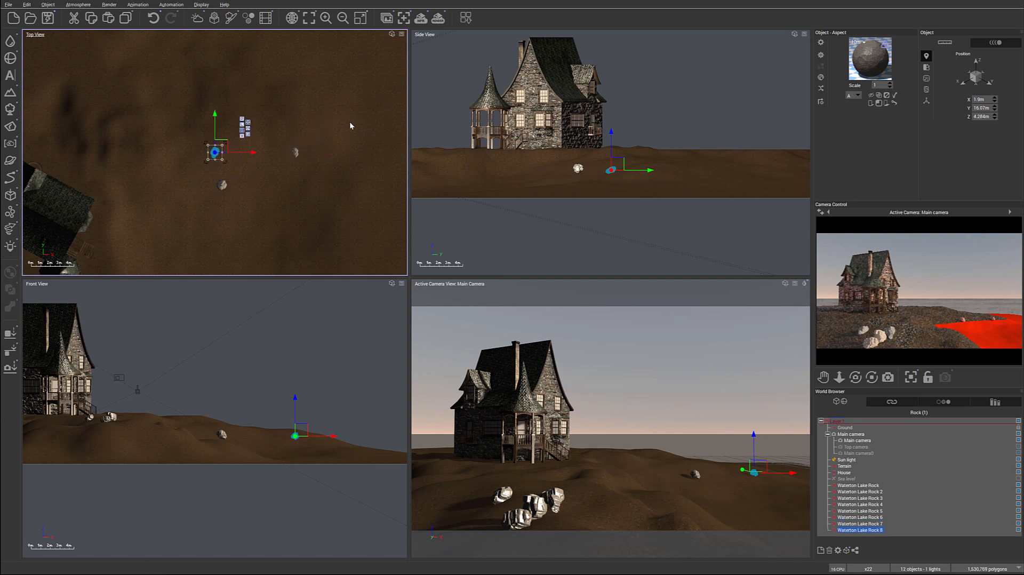
left_click_drag(226, 142, 340, 116)
left_click(10, 333)
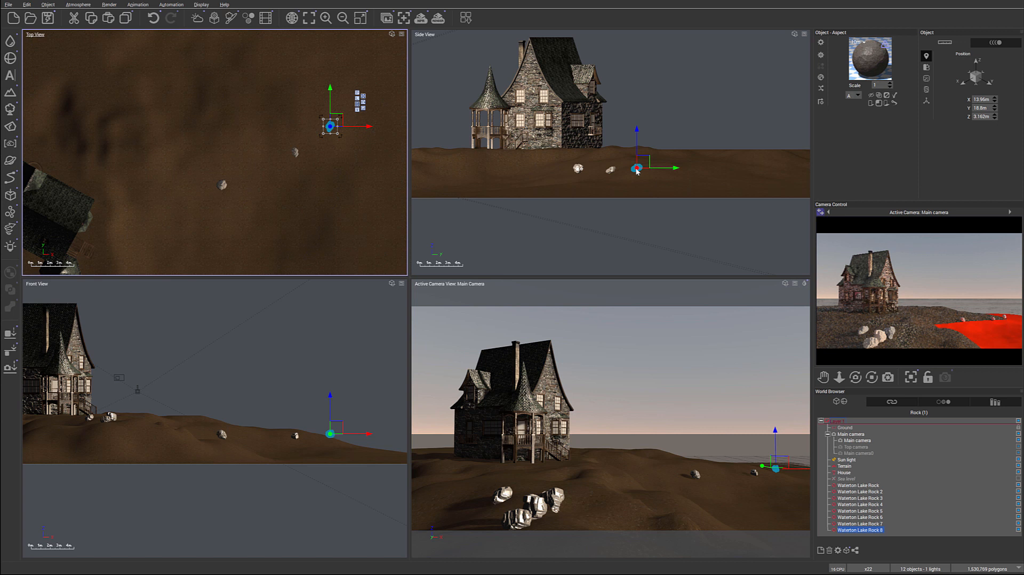
left_click_drag(333, 123, 336, 125)
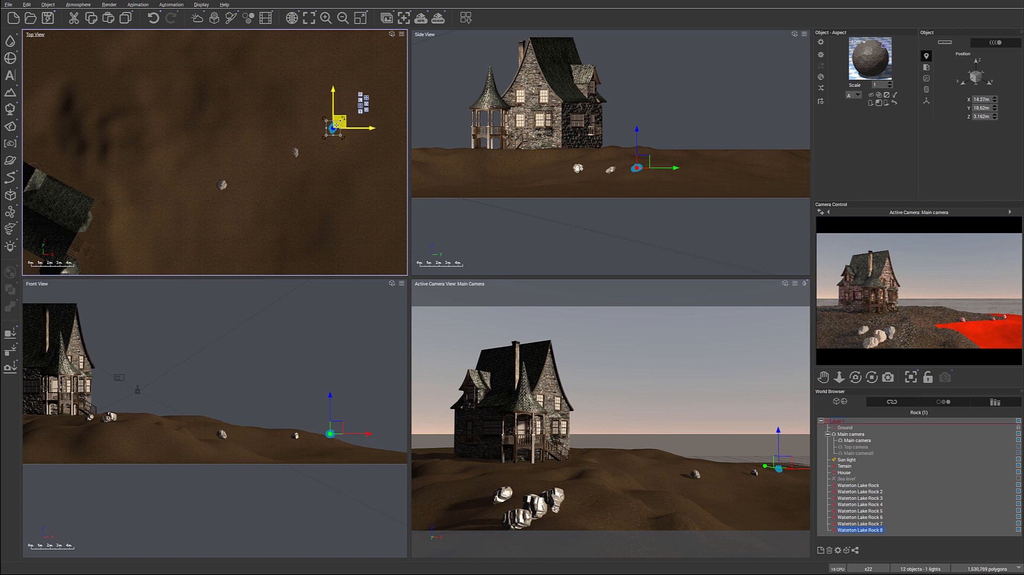
- Add a ninth Waterton Lake Rock beside the front cluster, about X -0.45 m, Y -14.3 m, and drop it to about Z 3.1 m
right_click_drag(311, 219, 308, 121)
scroll(313, 155, "down", 2)
scroll(313, 155, "down", 2)
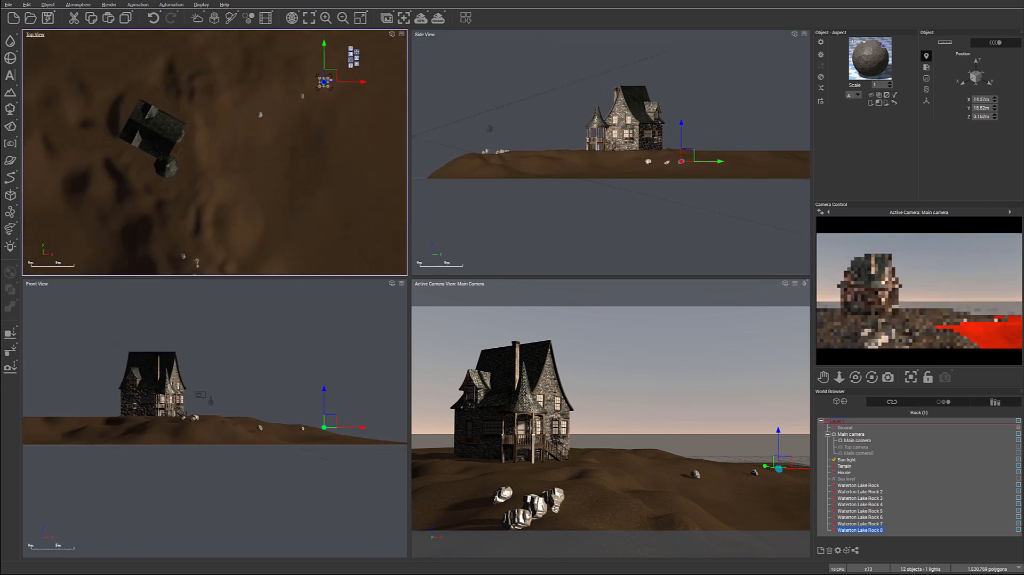
right_click_drag(300, 198, 321, 125)
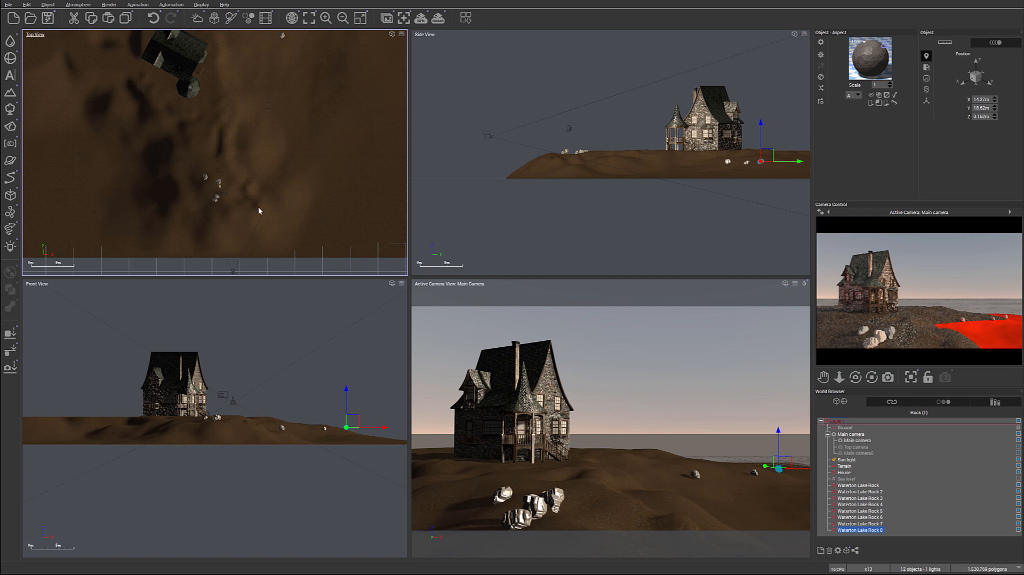
left_click(9, 126)
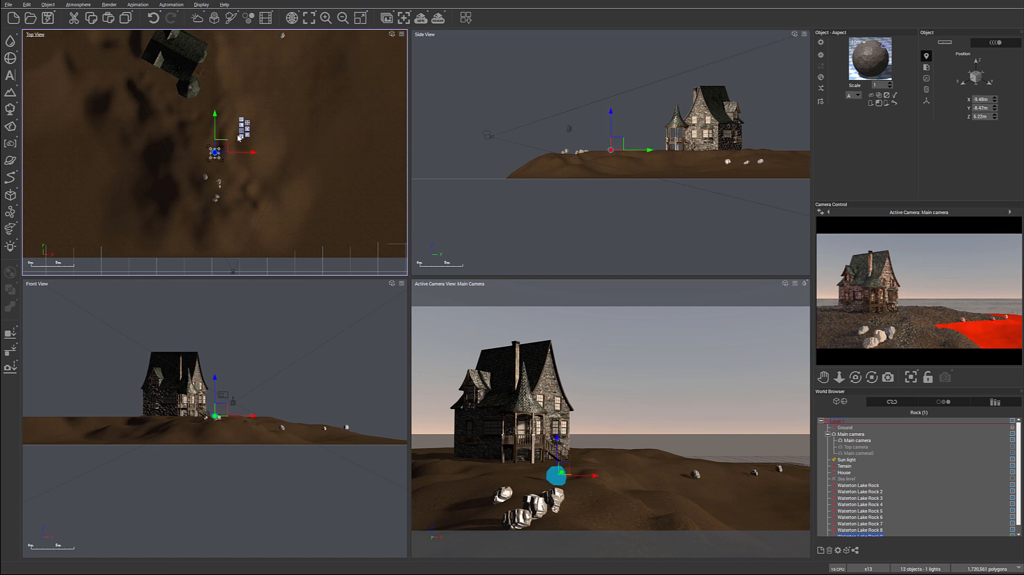
left_click_drag(223, 144, 265, 184)
left_click(10, 335)
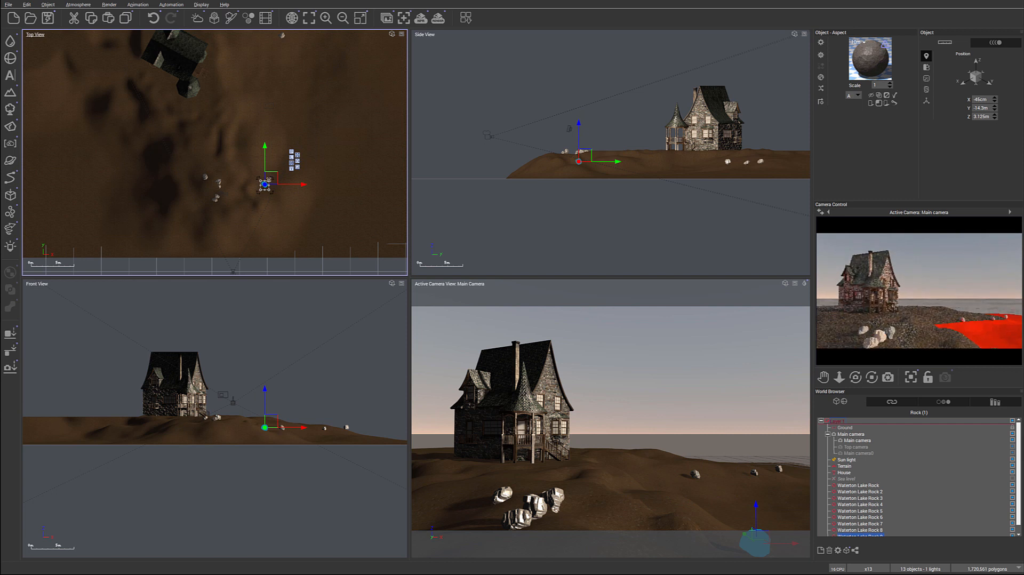
- Move the ninth rock closer to the front cluster, about X -3.5 m, Y -11.5 m, and settle it on the terrain at about Z 4.2 m
scroll(319, 232, "up", 5)
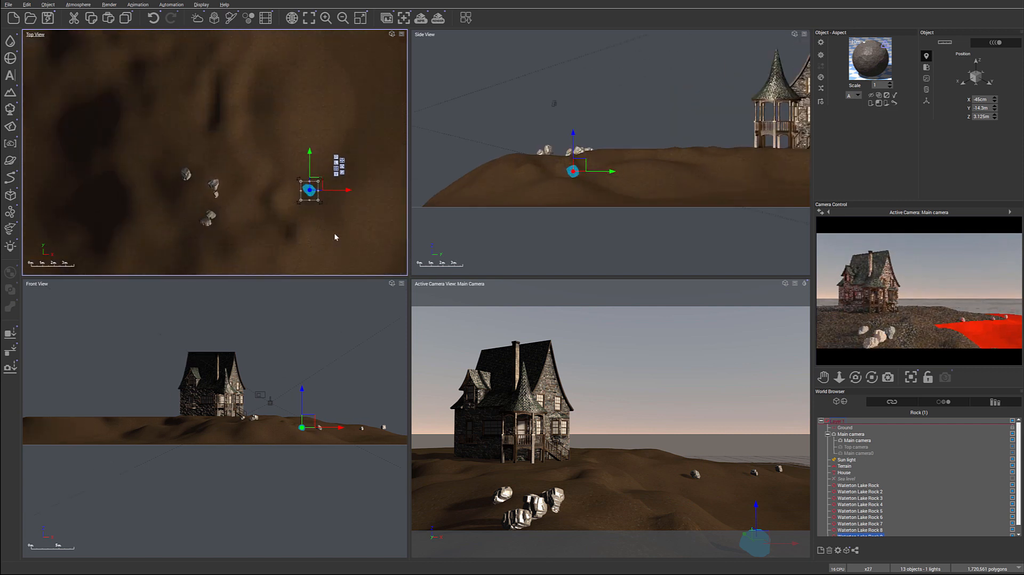
left_click_drag(315, 185, 274, 144)
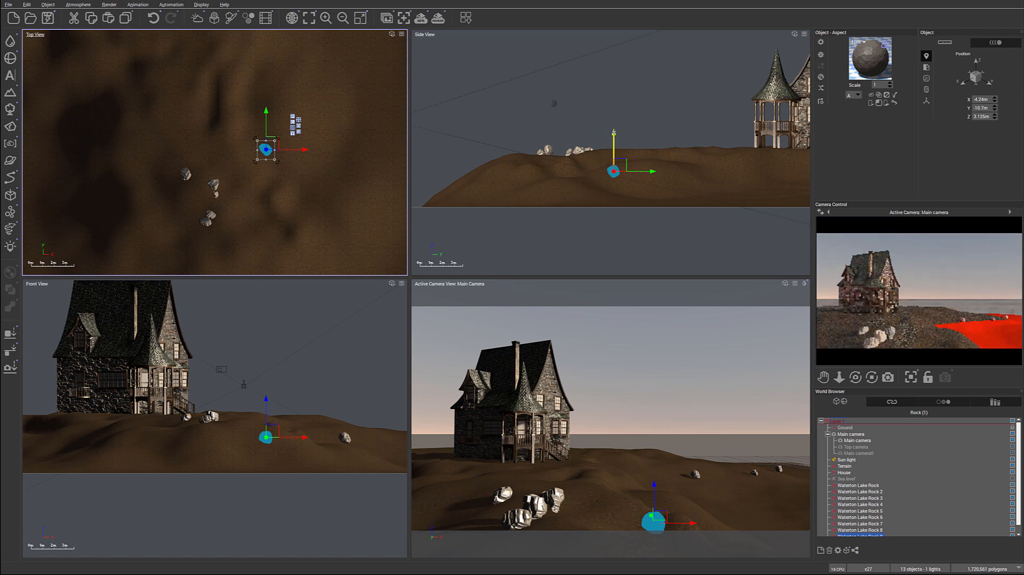
left_click_drag(614, 133, 613, 113)
left_click(9, 333)
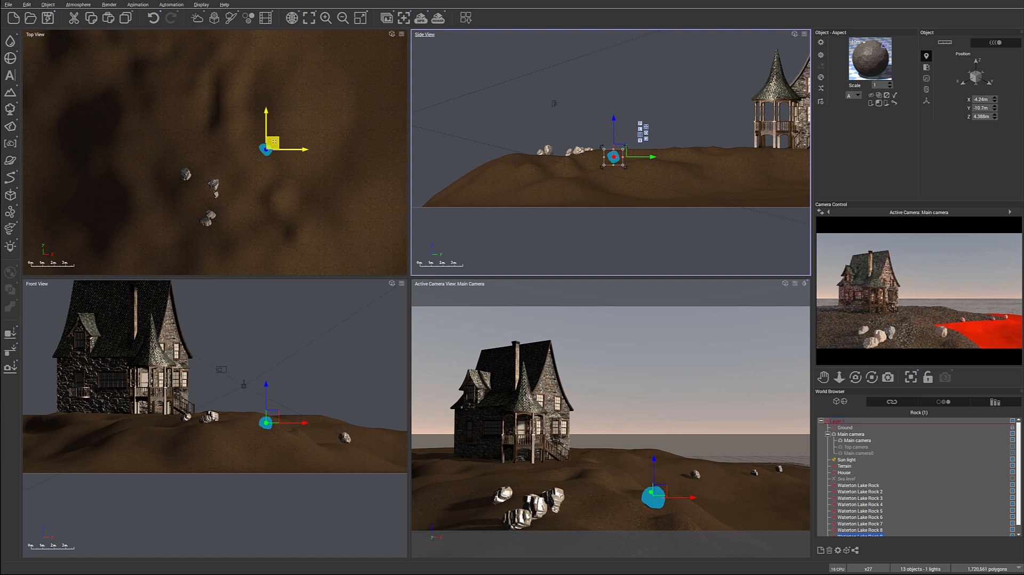
left_click_drag(272, 141, 279, 150)
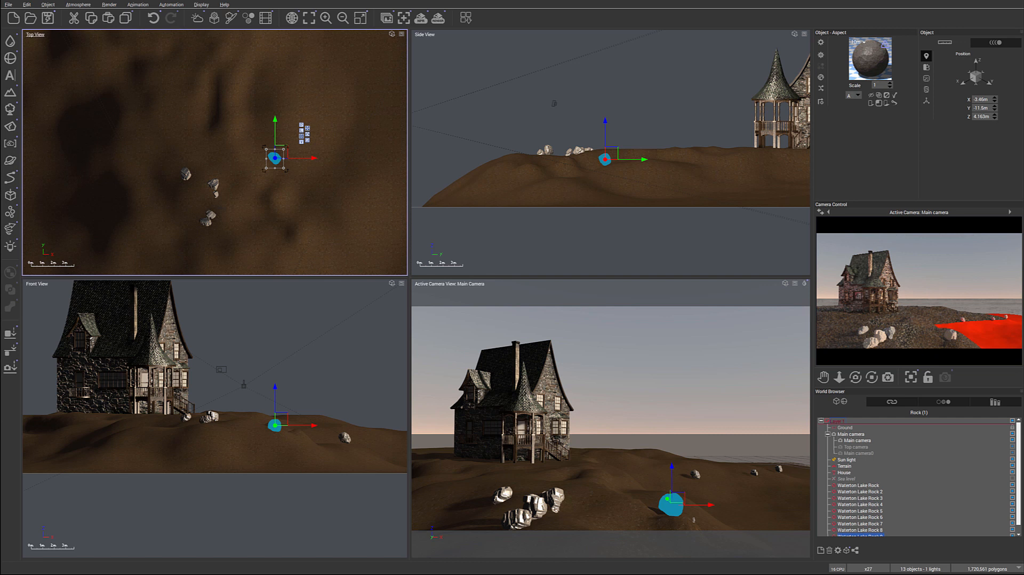
- Add a tenth Waterton Lake Rock between the ninth rock and the house, about X -4.3 m, Y -0.9 m, dropped to about Z 4.4 m
right_click_drag(358, 162, 349, 236)
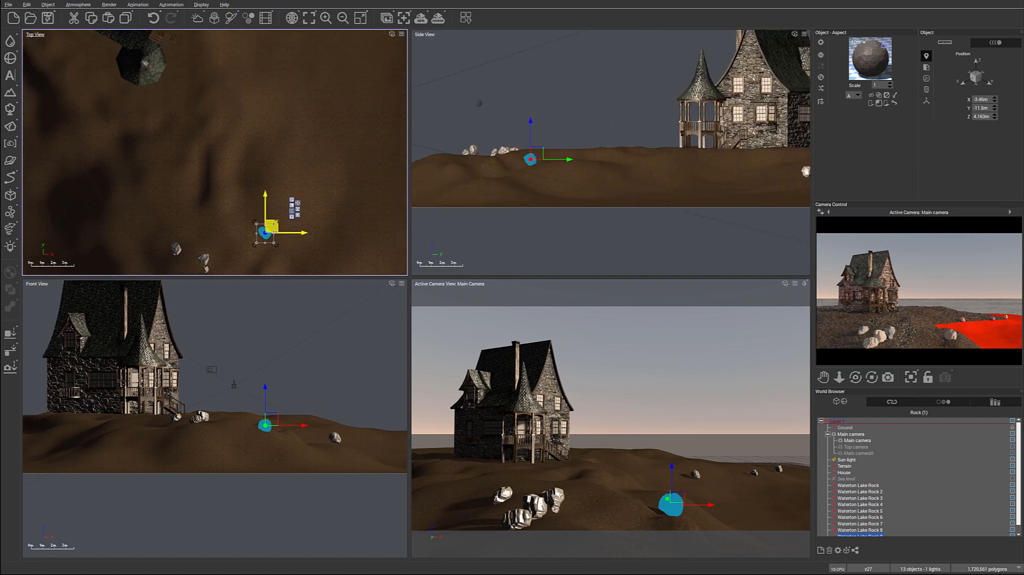
left_click(7, 125)
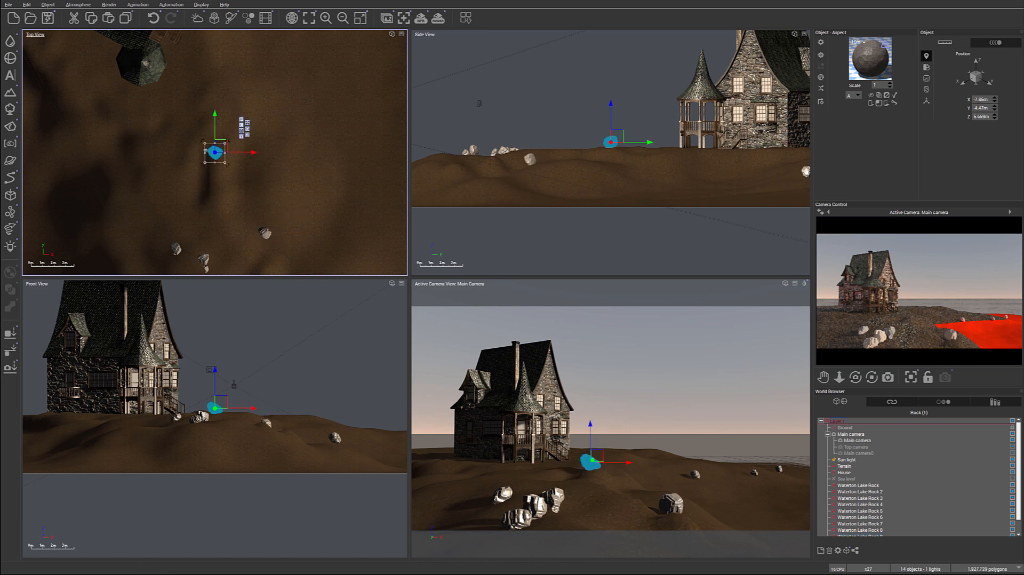
left_click_drag(221, 146, 280, 83)
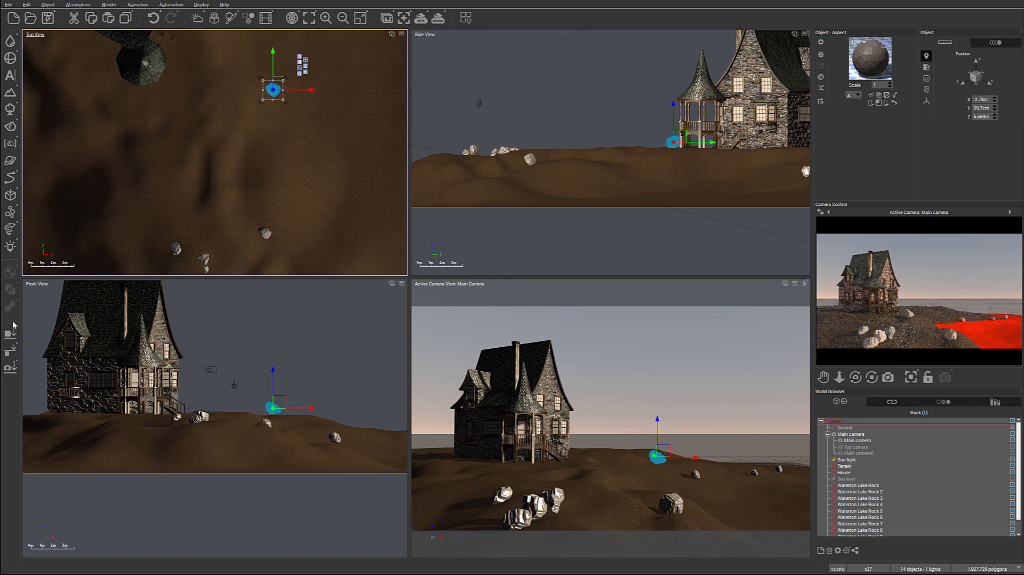
left_click(10, 346)
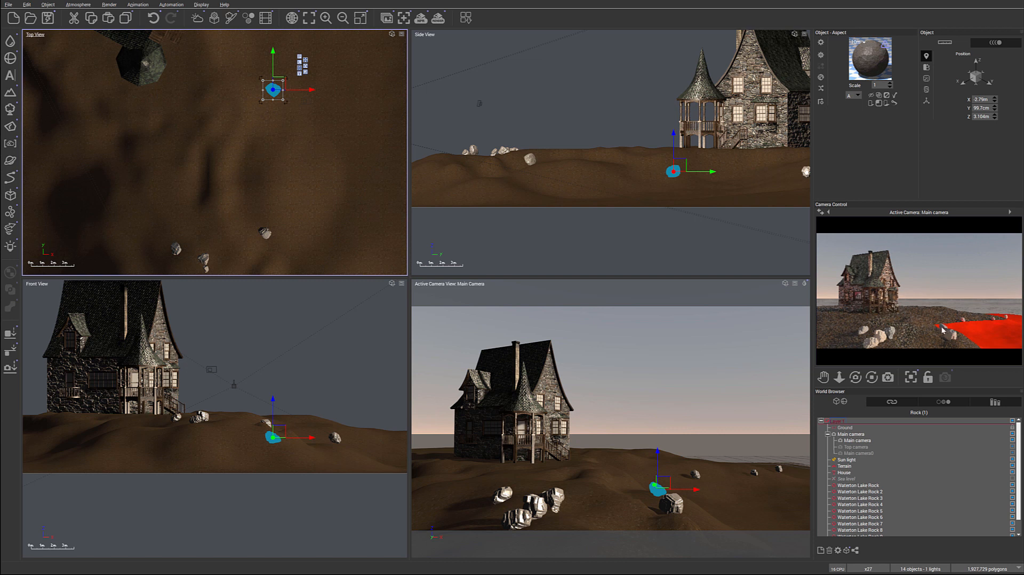
left_click_drag(278, 84, 260, 105)
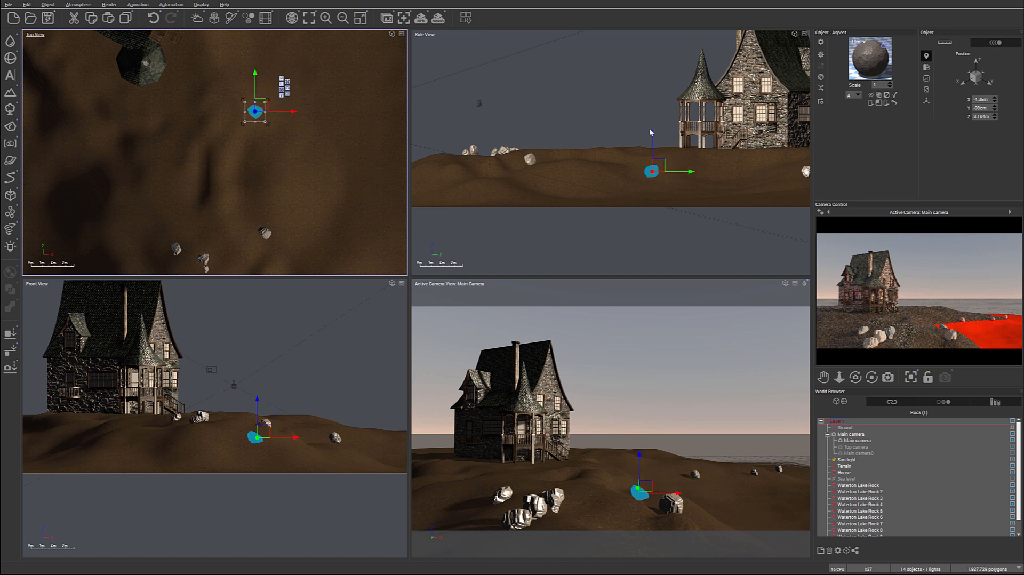
left_click_drag(651, 146, 652, 117)
left_click(10, 332)
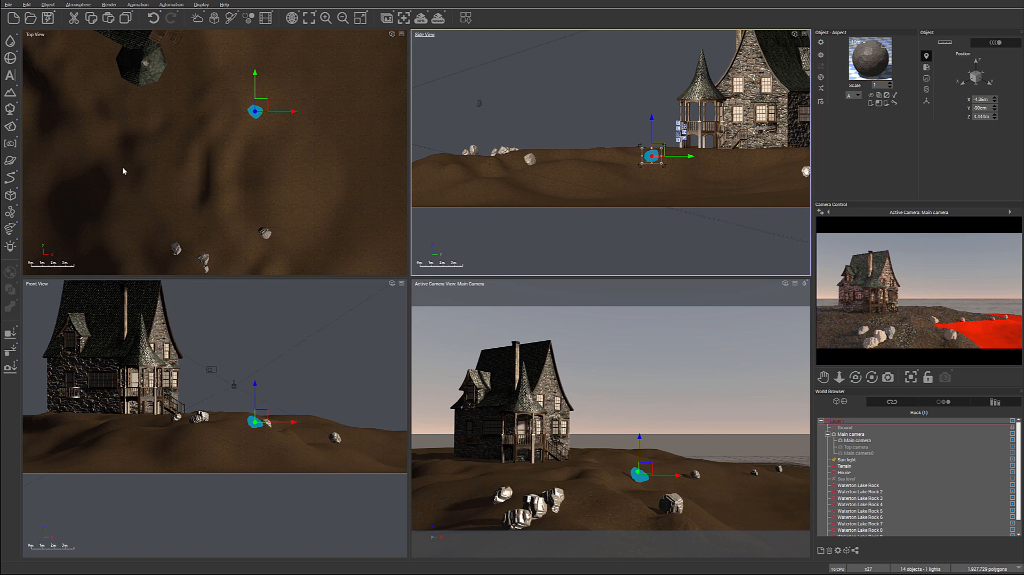
- Bring the three distant rocks beyond the house into the top view
right_click_drag(221, 118, 196, 273)
right_click_drag(276, 170, 142, 244)
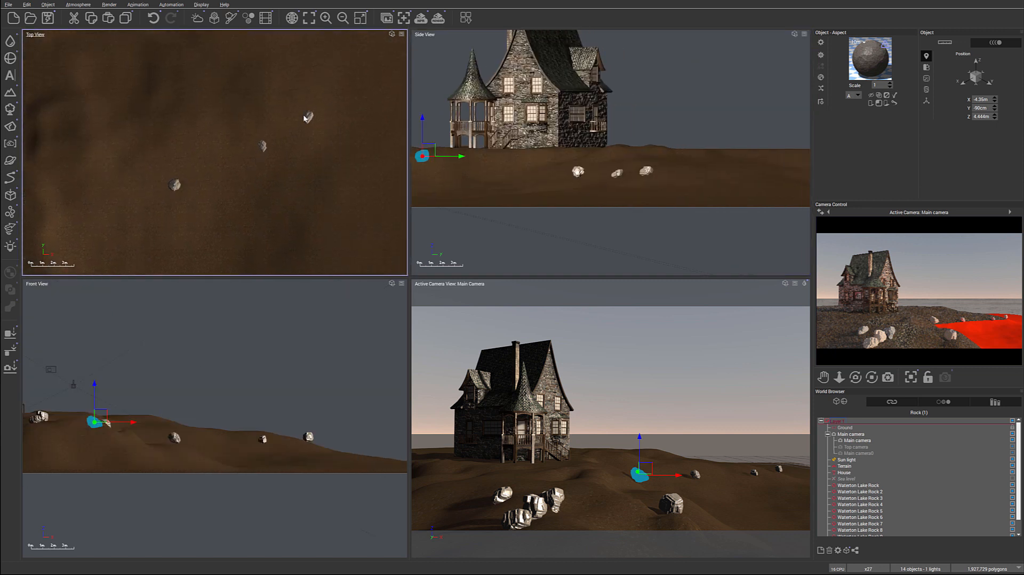